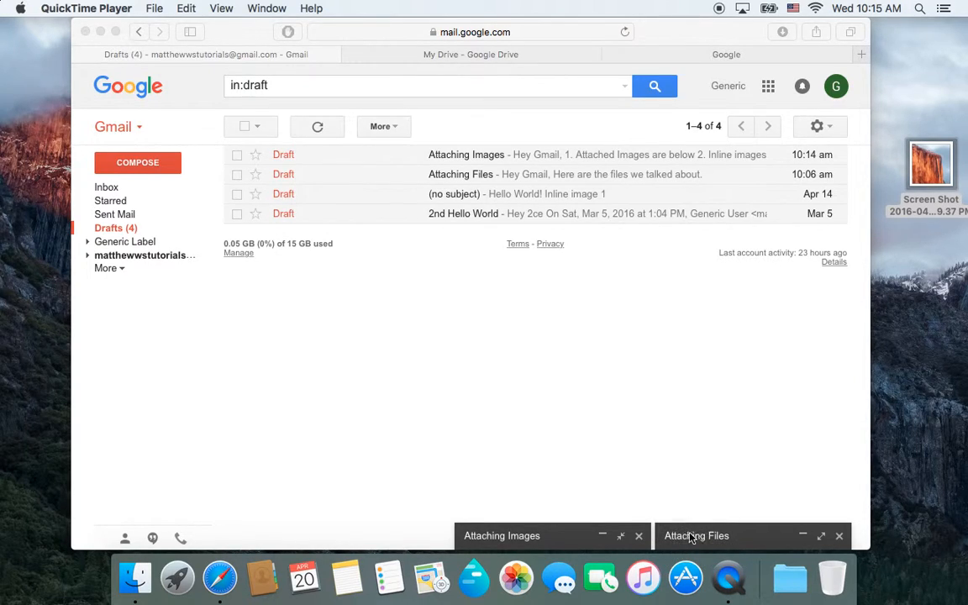
Step: Open the minimized "Attaching Images" draft in the enlarged compose view and hide its text formatting options
{"action": "left_click", "coordinate": [620, 537]}
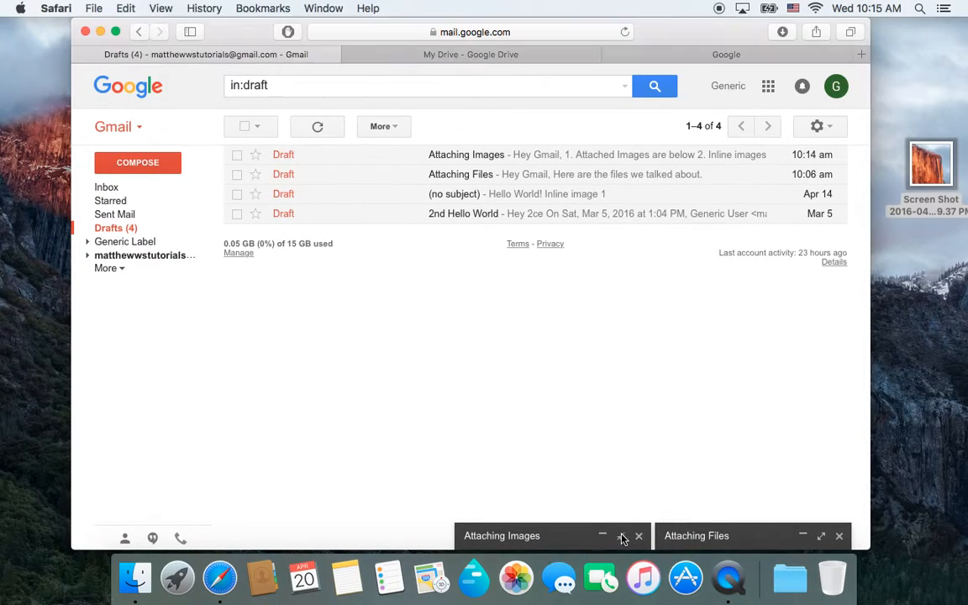
{"action": "left_click", "coordinate": [620, 538]}
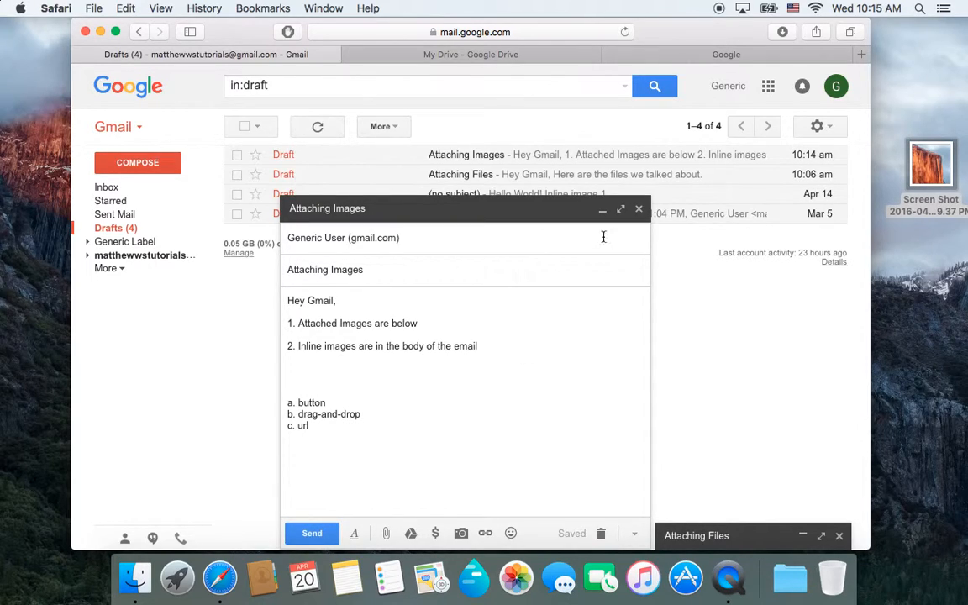
{"action": "left_click", "coordinate": [620, 208]}
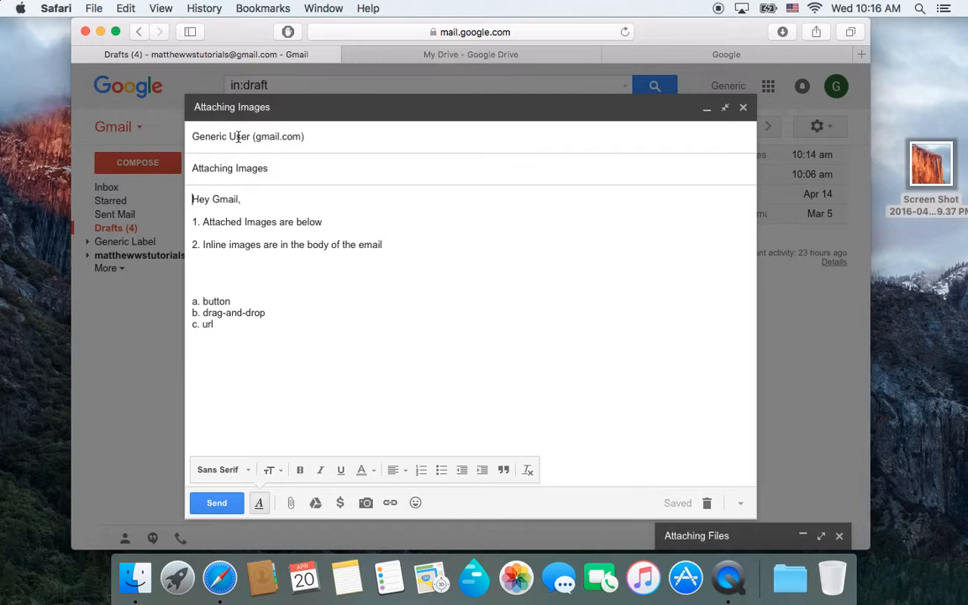
{"action": "mouse_move", "coordinate": [291, 136]}
{"action": "left_click", "coordinate": [259, 505]}
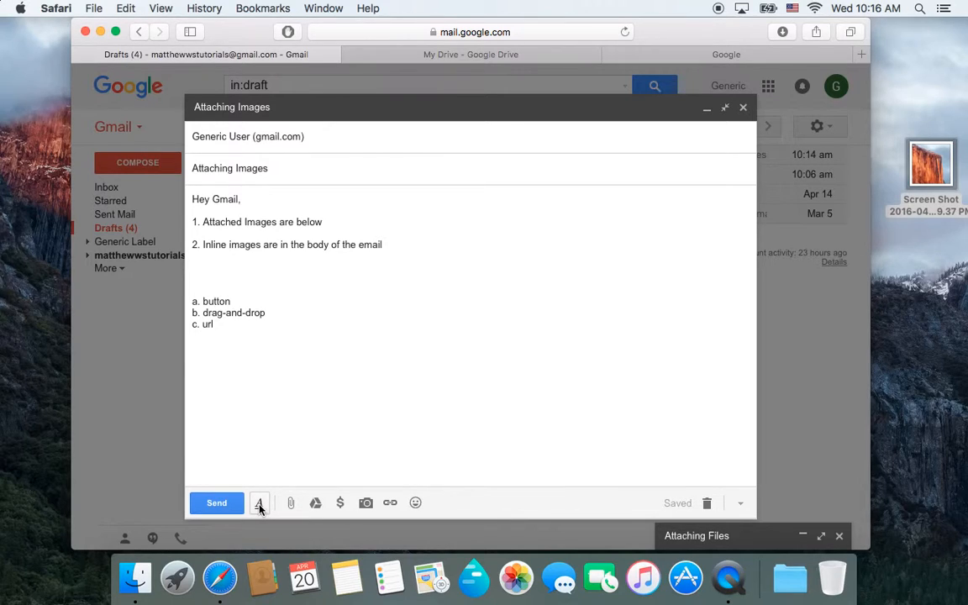
Step: Upload the desktop file "Screen Shot 2016-04-11 at 12.39.37 PM.png" through Upload Photos, inserted as an attachment
{"action": "left_click", "coordinate": [366, 504]}
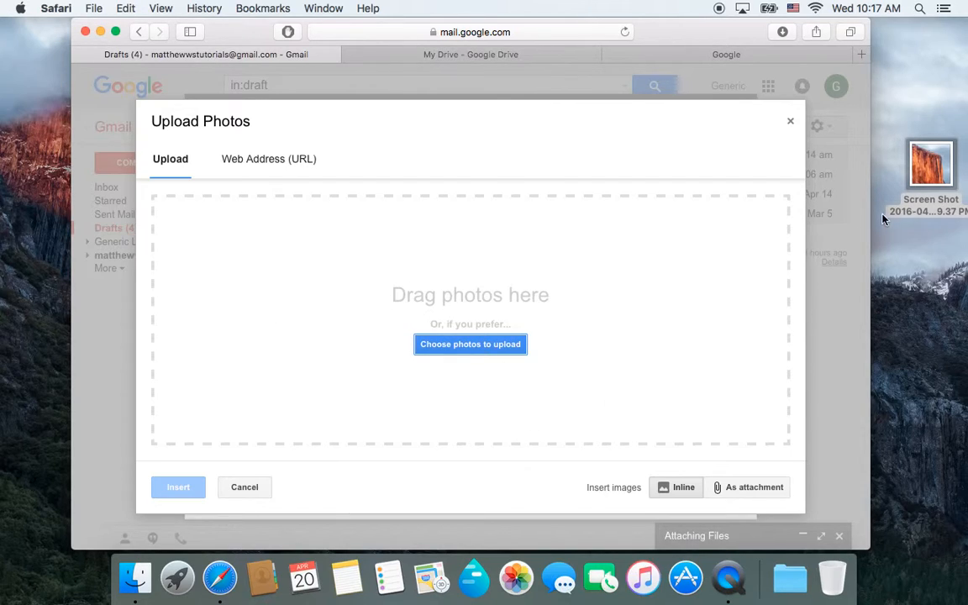
{"action": "left_click_drag", "start_coordinate": [906, 186], "coordinate": [849, 363]}
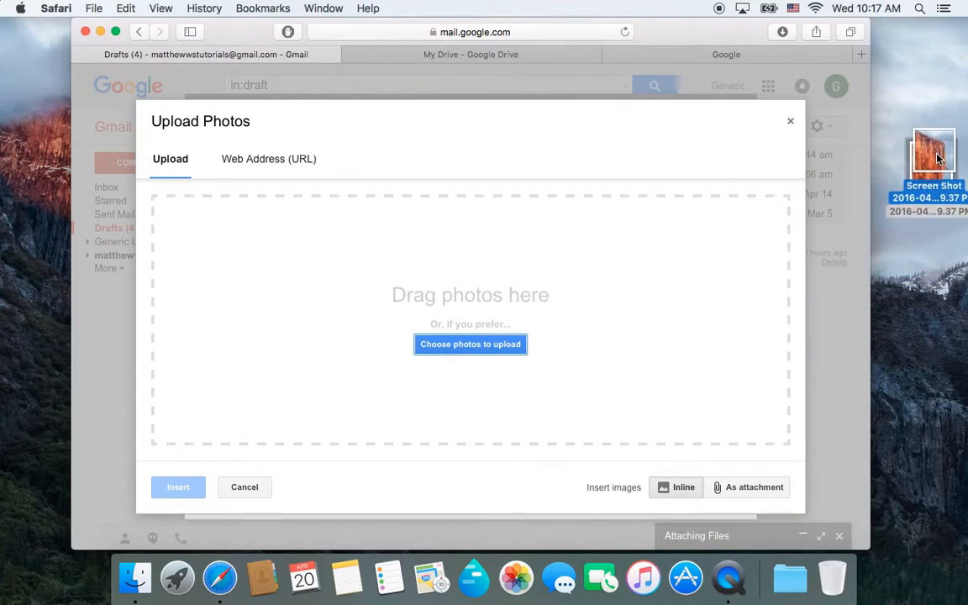
{"action": "left_click", "coordinate": [724, 487]}
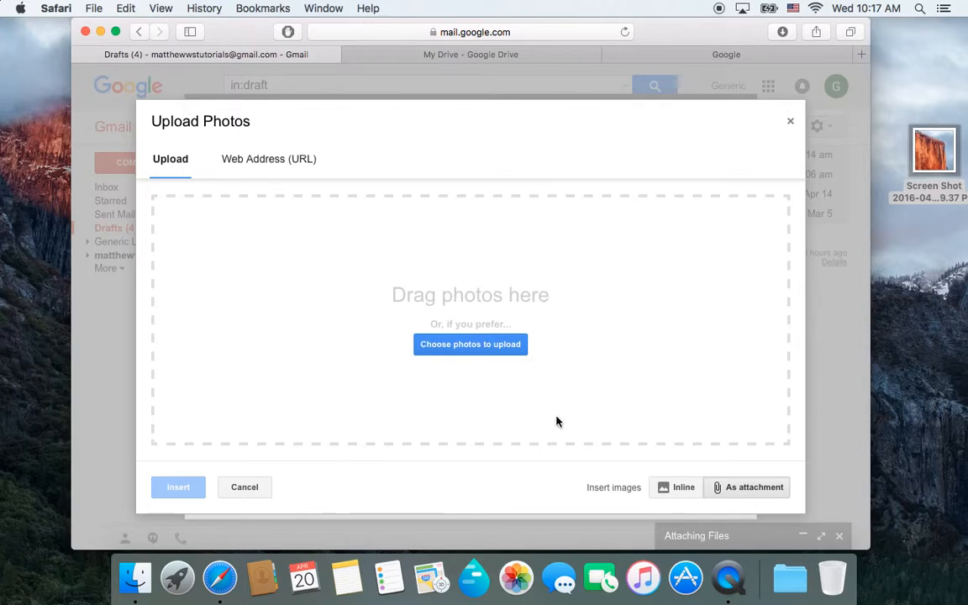
{"action": "left_click_drag", "start_coordinate": [935, 151], "coordinate": [540, 345]}
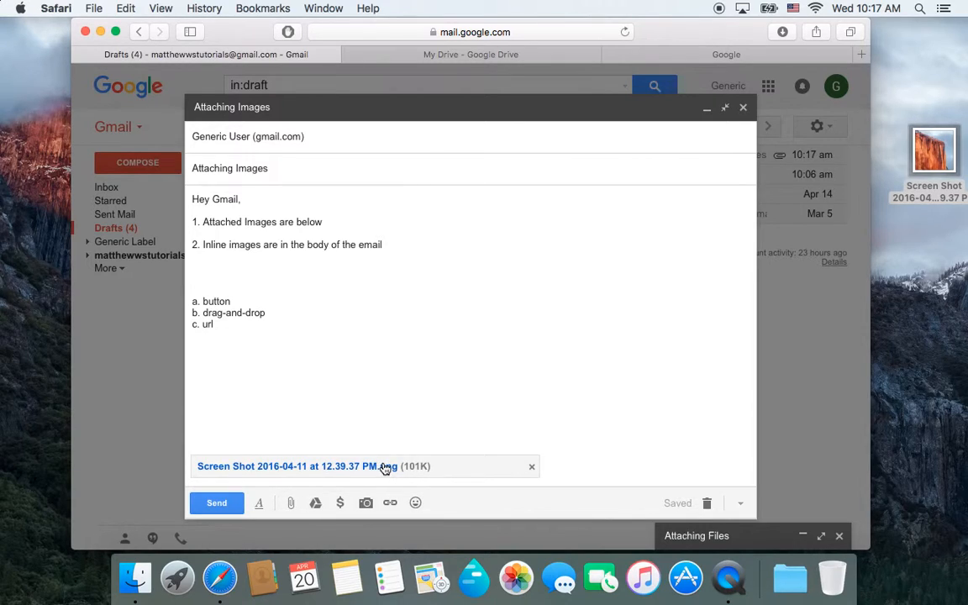
Step: Insert the desktop screenshot through Upload Photos as an inline image below the "2. Inline images are in the body of the email" line
{"action": "left_click", "coordinate": [202, 256]}
{"action": "left_click", "coordinate": [366, 503]}
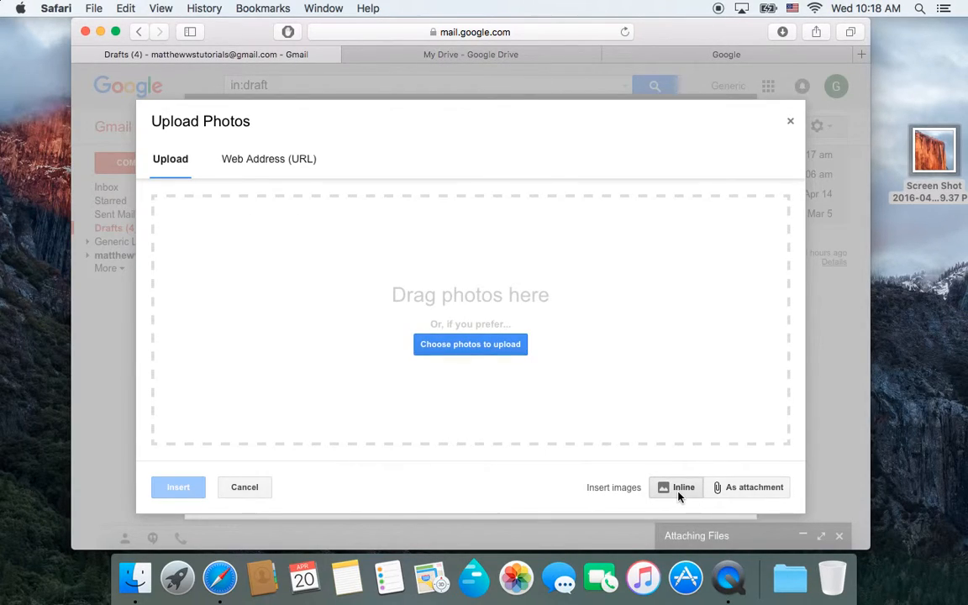
{"action": "left_click_drag", "start_coordinate": [941, 155], "coordinate": [449, 326]}
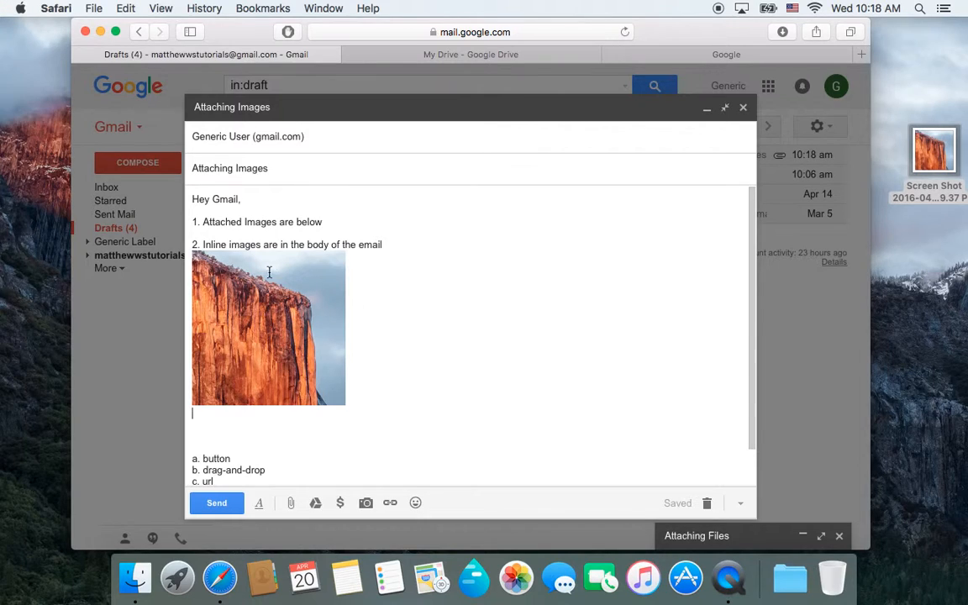
{"action": "scroll", "coordinate": [351, 313], "scroll_direction": "down", "scroll_amount": 2}
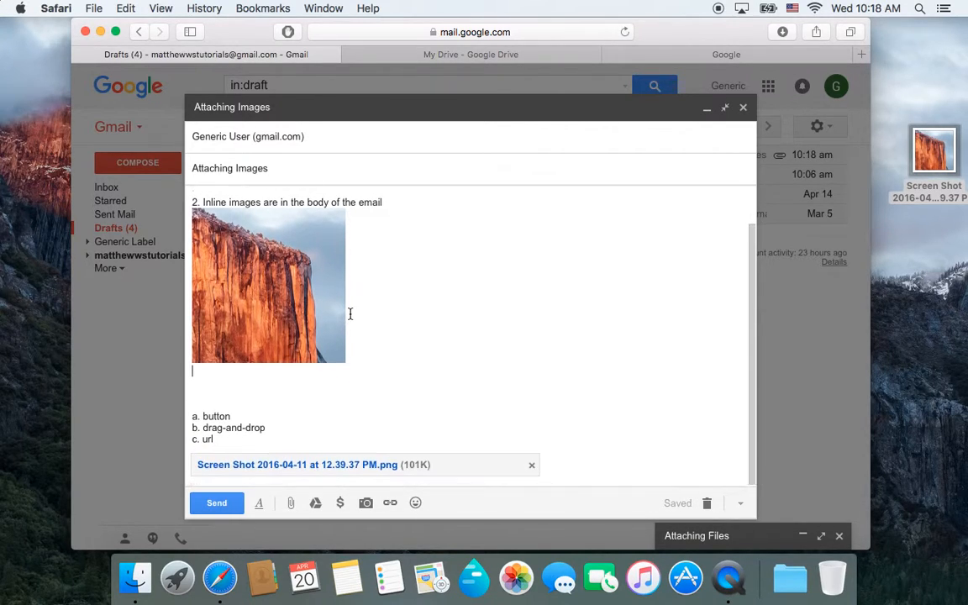
{"action": "scroll", "coordinate": [351, 313], "scroll_direction": "up", "scroll_amount": 2}
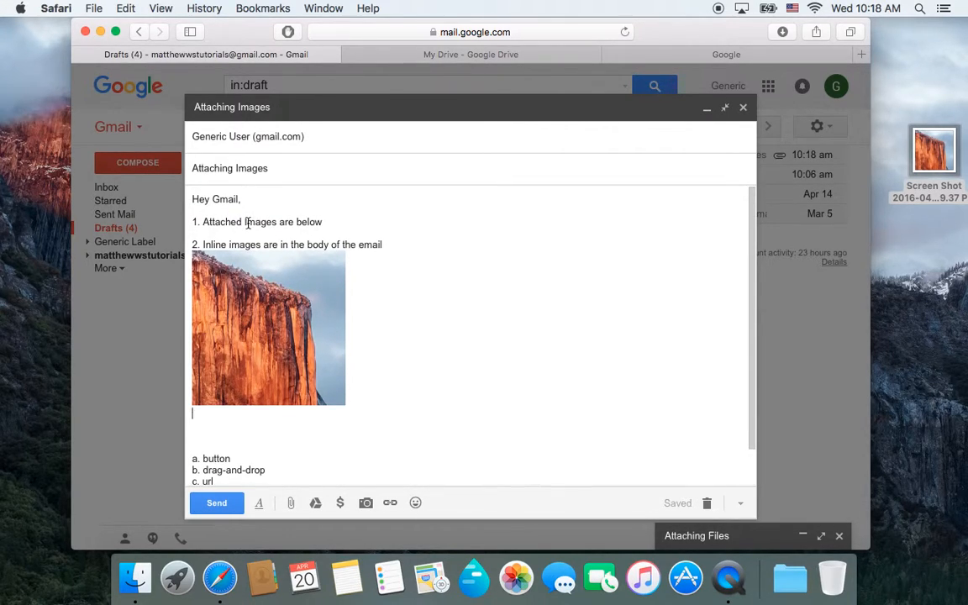
{"action": "scroll", "coordinate": [248, 244], "scroll_direction": "down", "scroll_amount": 2}
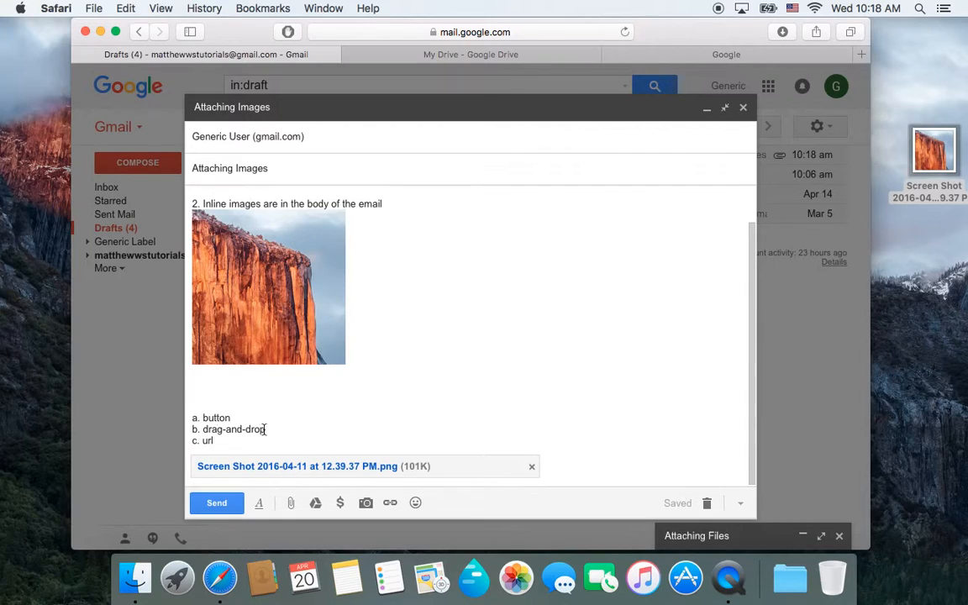
{"action": "left_click", "coordinate": [367, 505]}
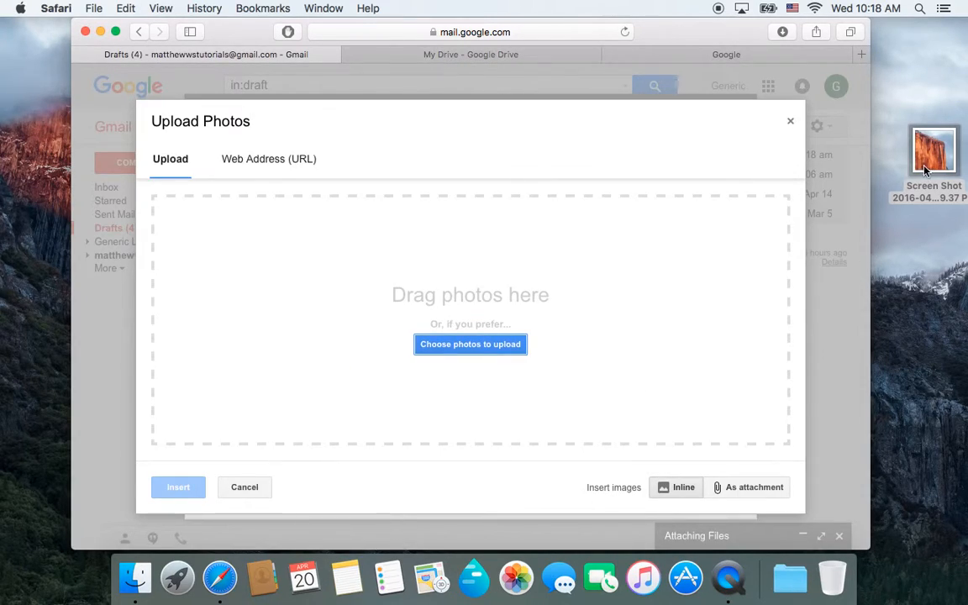
{"action": "left_click_drag", "start_coordinate": [929, 162], "coordinate": [774, 259]}
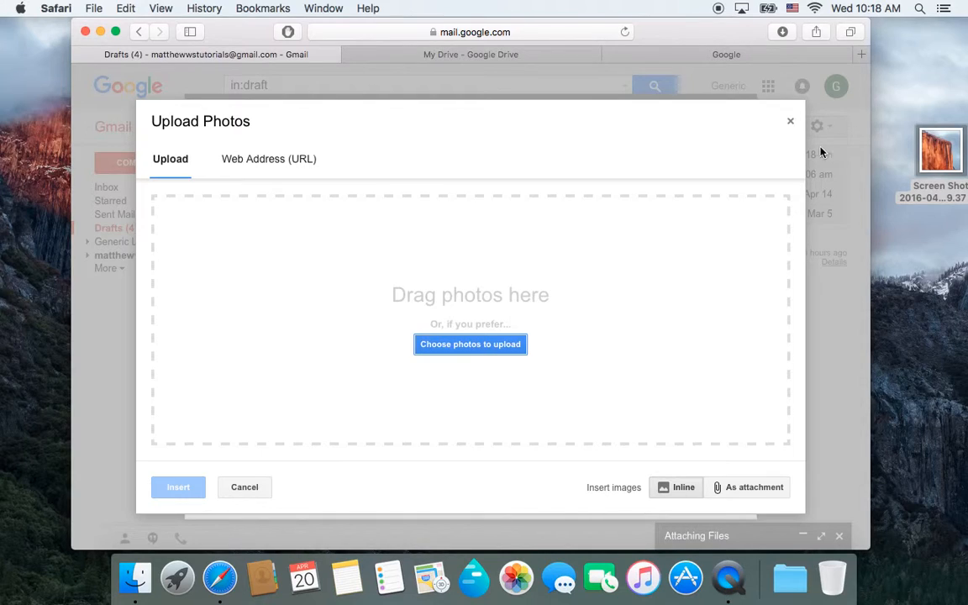
{"action": "left_click", "coordinate": [790, 121]}
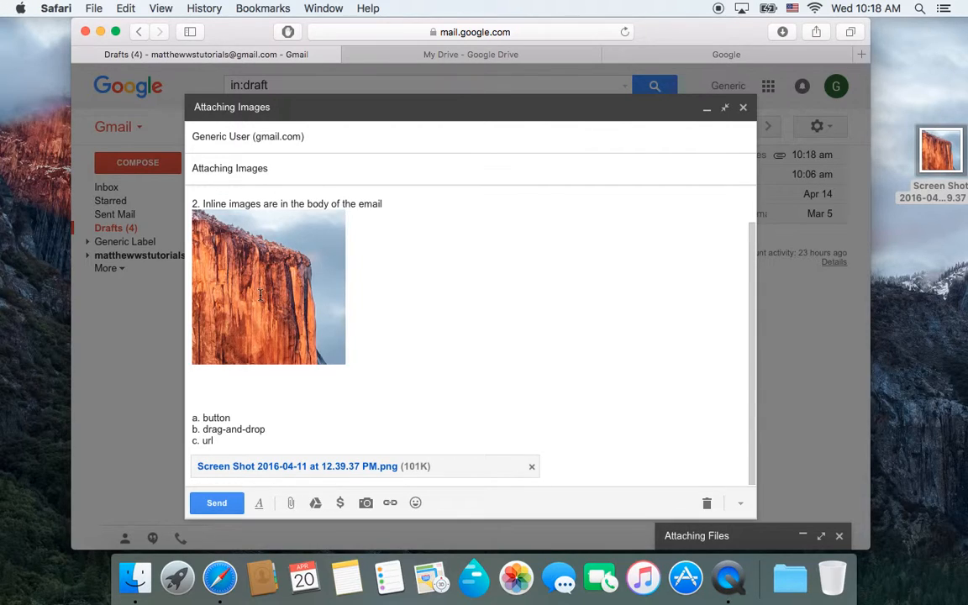
Step: Remove the inline screenshot from the message body and delete the attached PNG file
{"action": "key", "text": "BackSpace"}
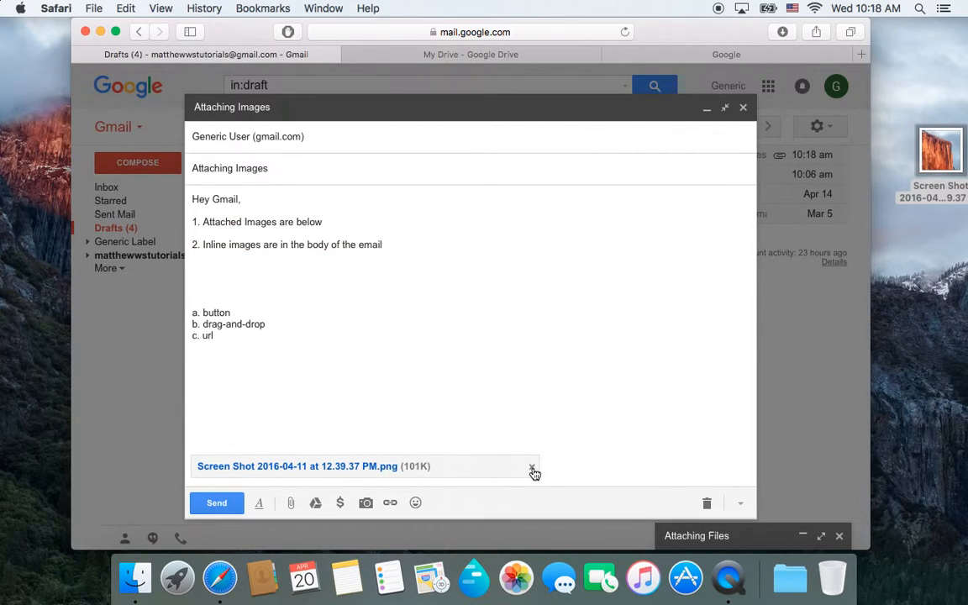
{"action": "left_click", "coordinate": [531, 467]}
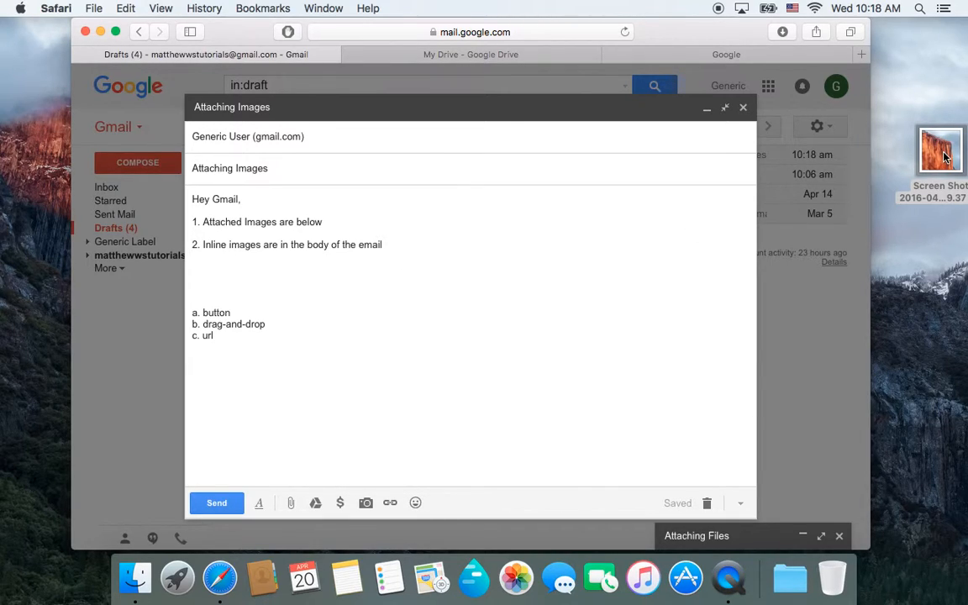
Step: Add the desktop screenshot straight into the message, once inline below the "2. Inline images" line and once as an attachment
{"action": "left_click_drag", "start_coordinate": [945, 156], "coordinate": [348, 280]}
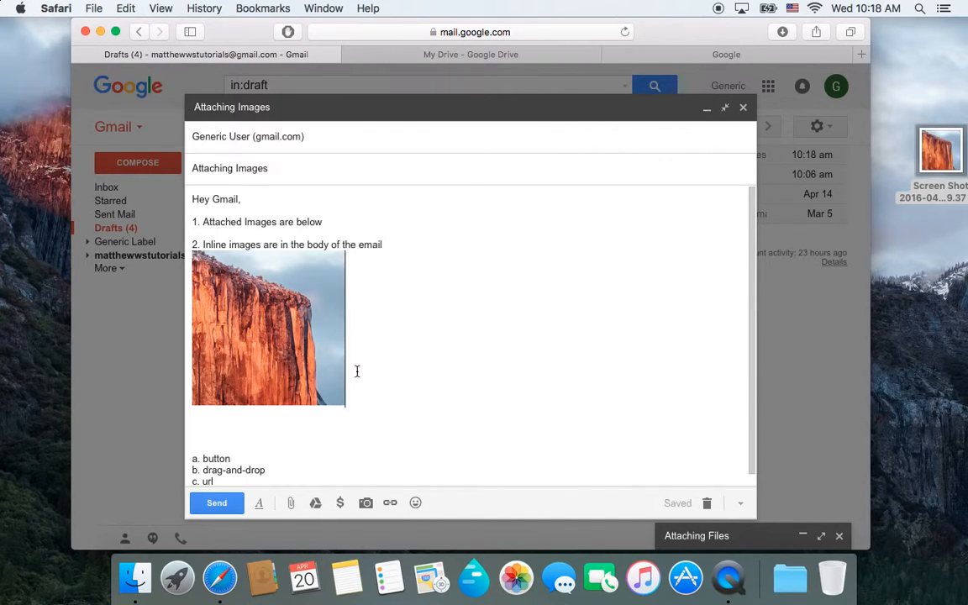
{"action": "scroll", "coordinate": [356, 371], "scroll_direction": "down", "scroll_amount": 1}
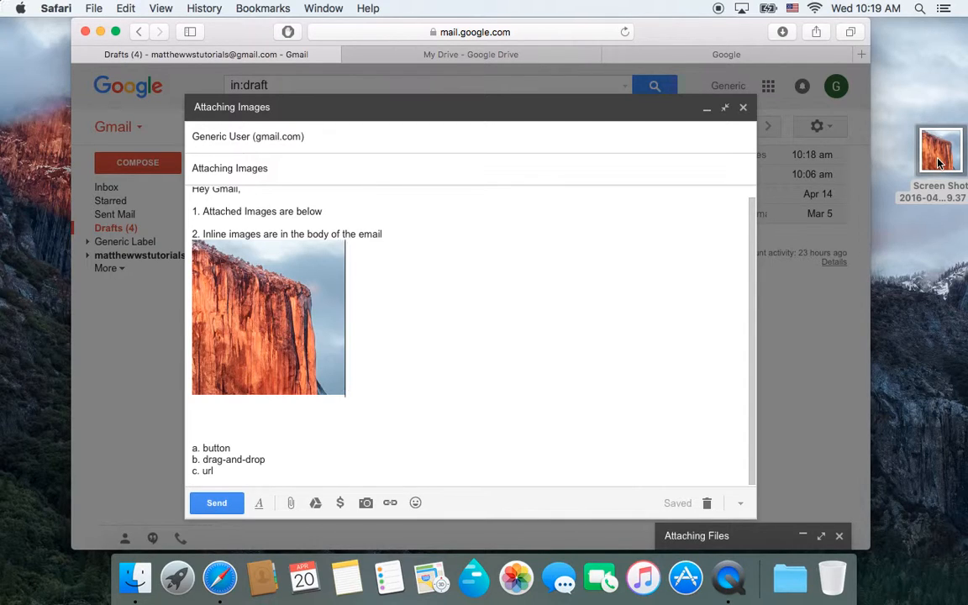
{"action": "left_click_drag", "start_coordinate": [940, 162], "coordinate": [469, 510]}
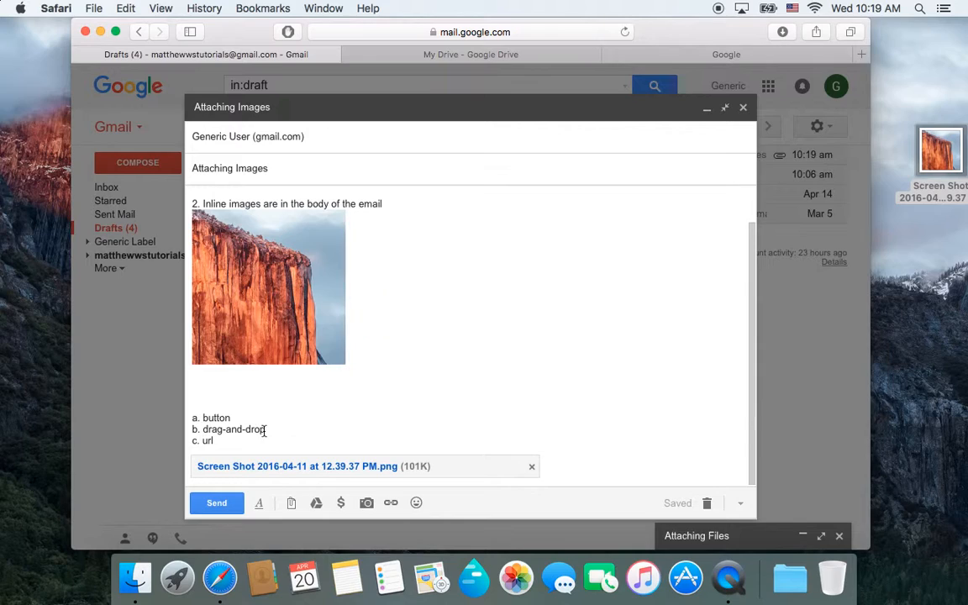
Step: Replace the "c. url" line with the Google logo, inserted by web address using the image address copied from the Google homepage
{"action": "triple_click", "coordinate": [215, 441]}
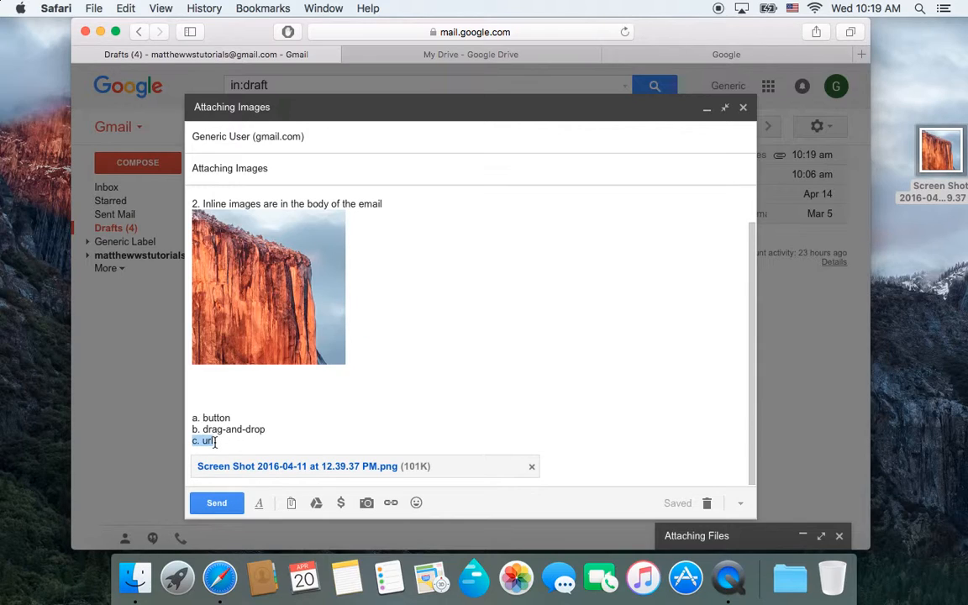
{"action": "left_click", "coordinate": [366, 503]}
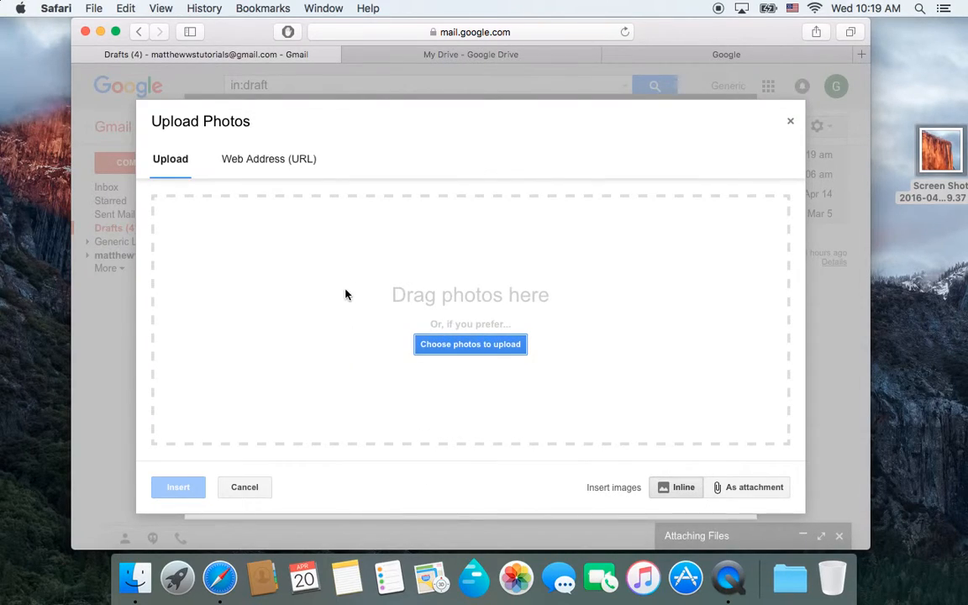
{"action": "left_click", "coordinate": [263, 166]}
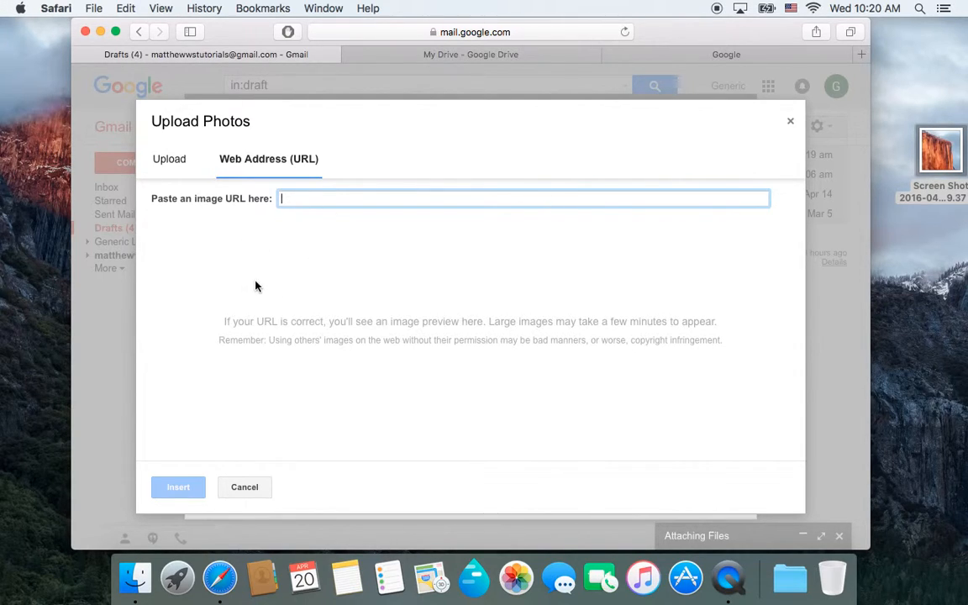
{"action": "left_click", "coordinate": [672, 57]}
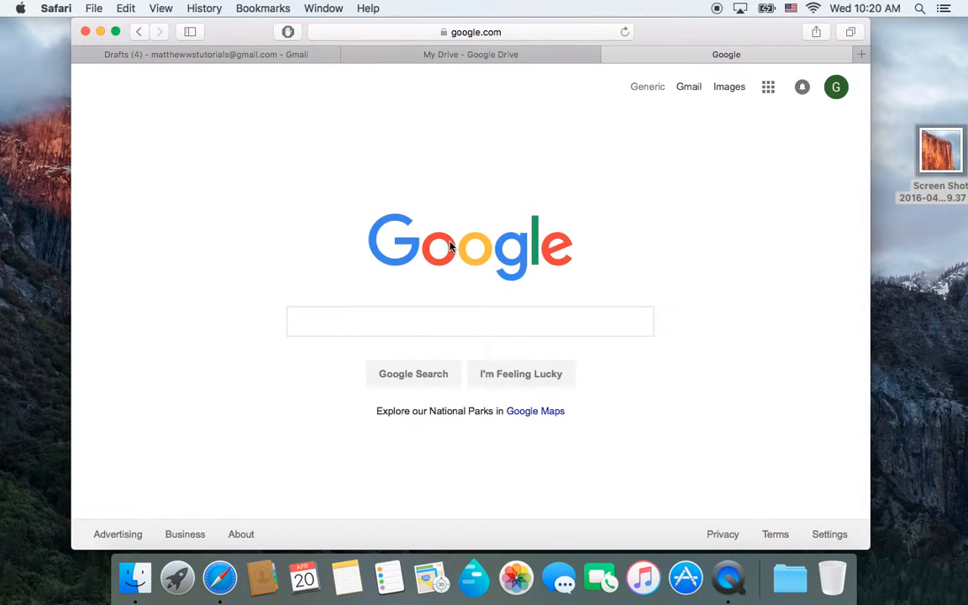
{"action": "right_click", "coordinate": [449, 245]}
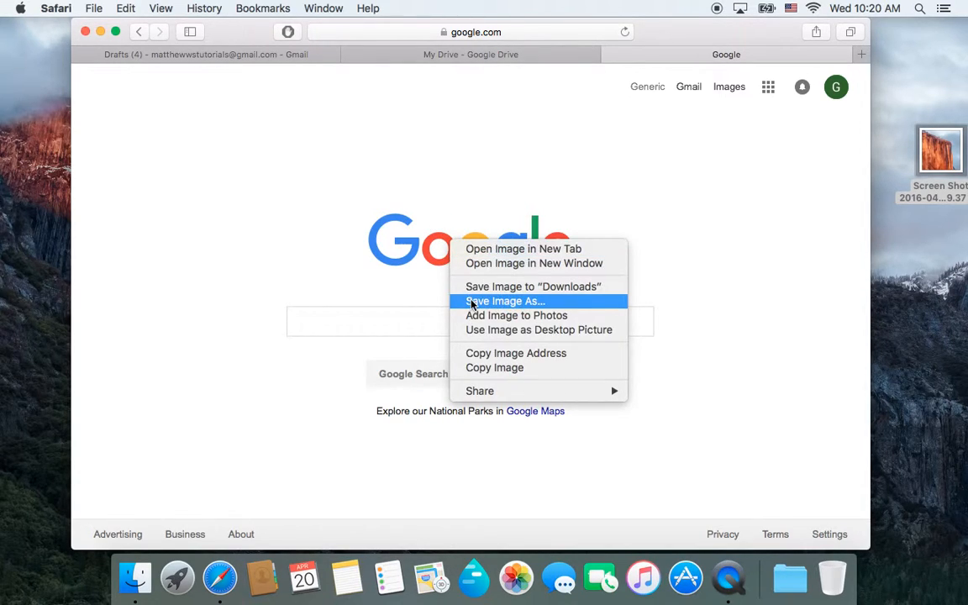
{"action": "left_click", "coordinate": [472, 353]}
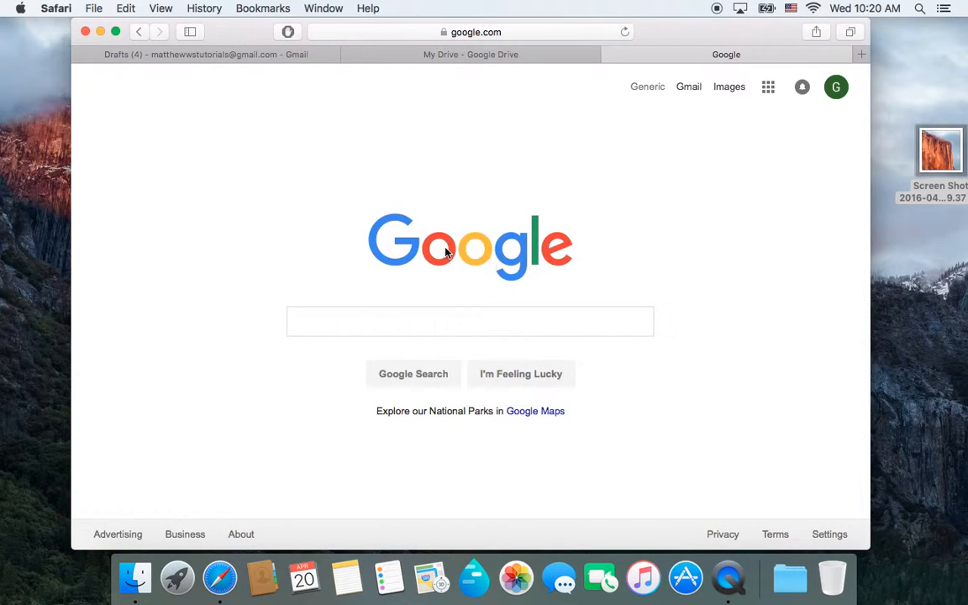
{"action": "left_click", "coordinate": [273, 55]}
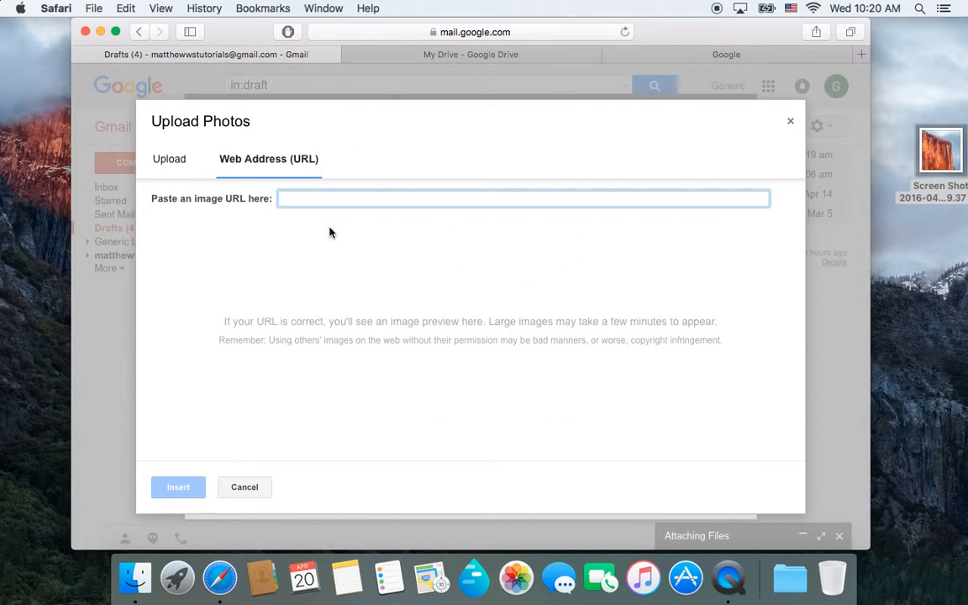
{"action": "key", "text": "super+v"}
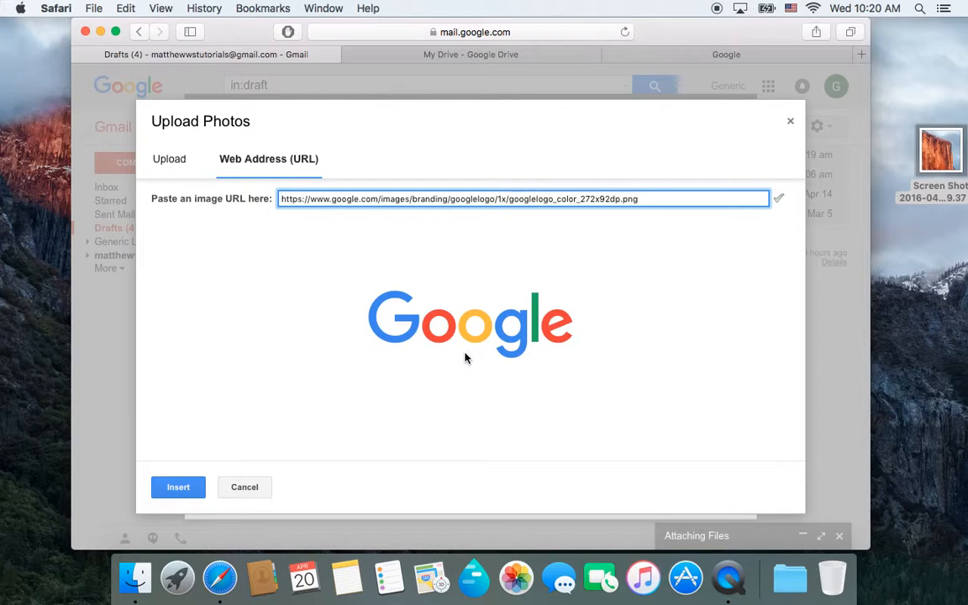
{"action": "left_click", "coordinate": [178, 488]}
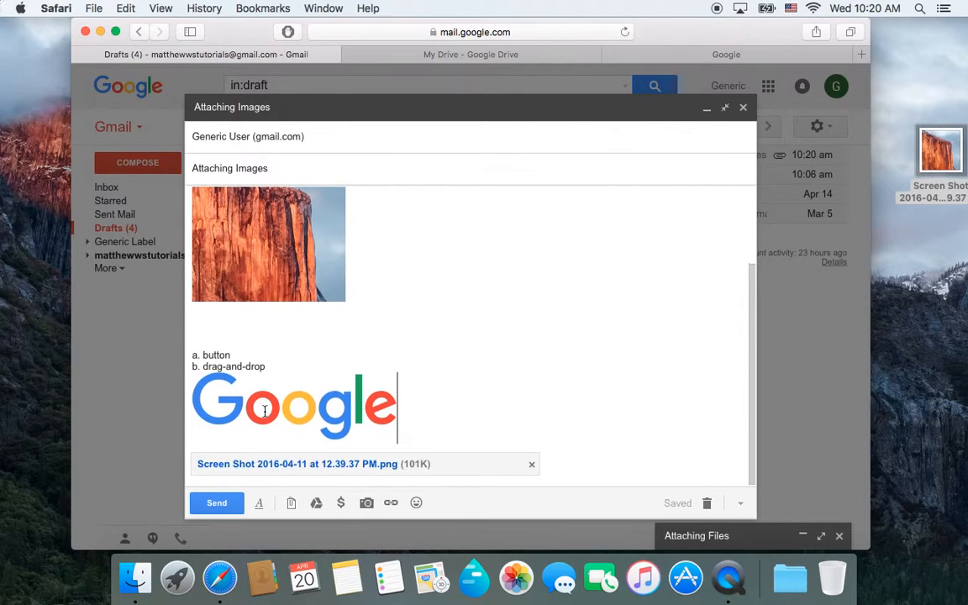
Step: Try the Small size on the inline screenshot and set the image to Original size
{"action": "scroll", "coordinate": [264, 411], "scroll_direction": "up", "scroll_amount": 3}
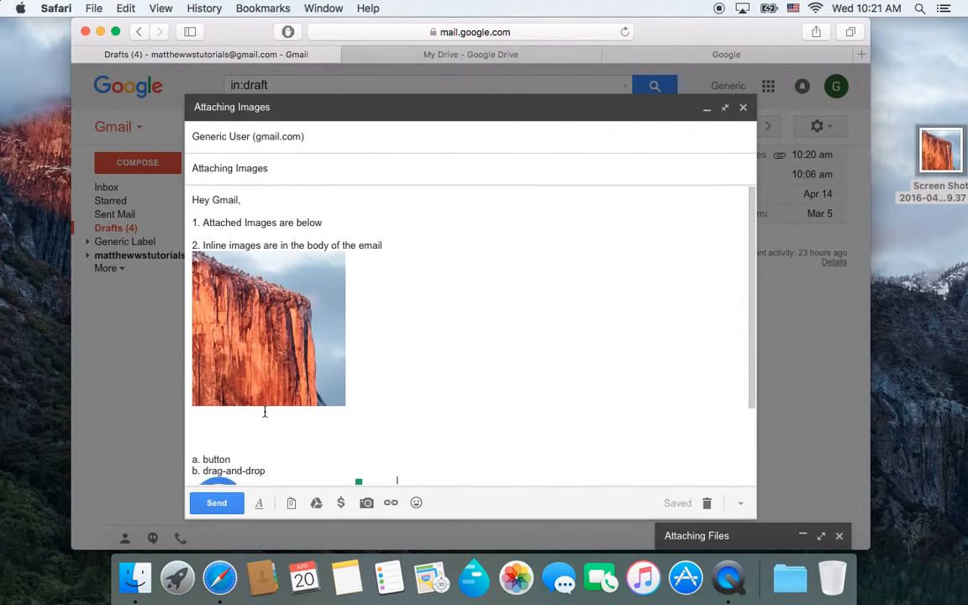
{"action": "scroll", "coordinate": [264, 411], "scroll_direction": "down", "scroll_amount": 5}
{"action": "scroll", "coordinate": [264, 411], "scroll_direction": "up", "scroll_amount": 5}
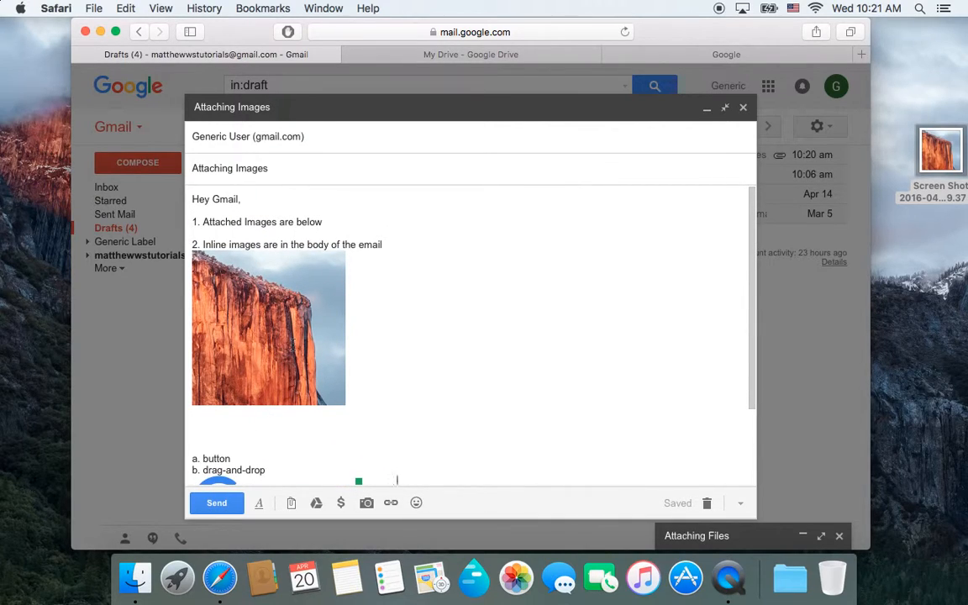
{"action": "left_click", "coordinate": [251, 324]}
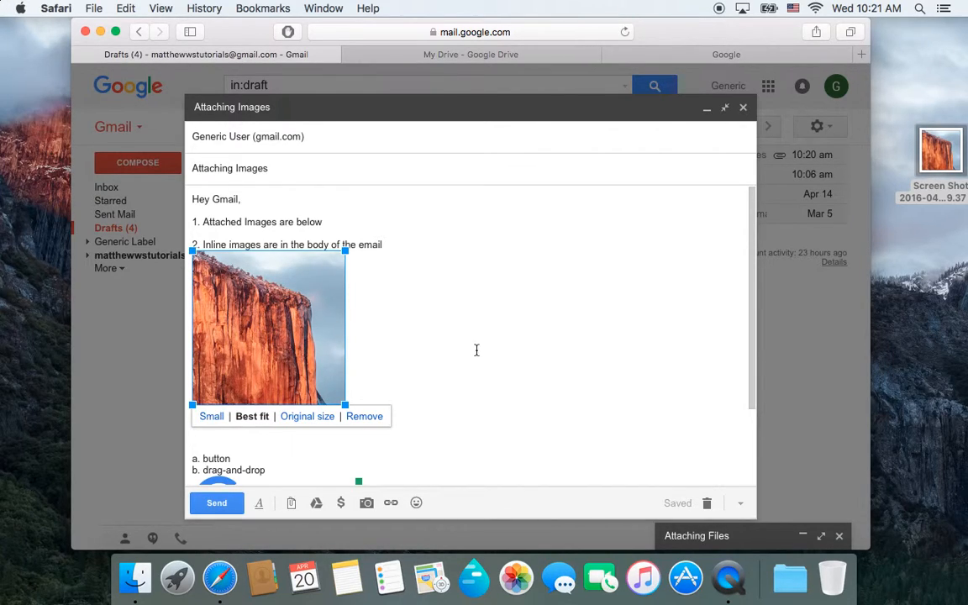
{"action": "left_click", "coordinate": [395, 351]}
{"action": "left_click", "coordinate": [284, 343]}
{"action": "left_click", "coordinate": [211, 416]}
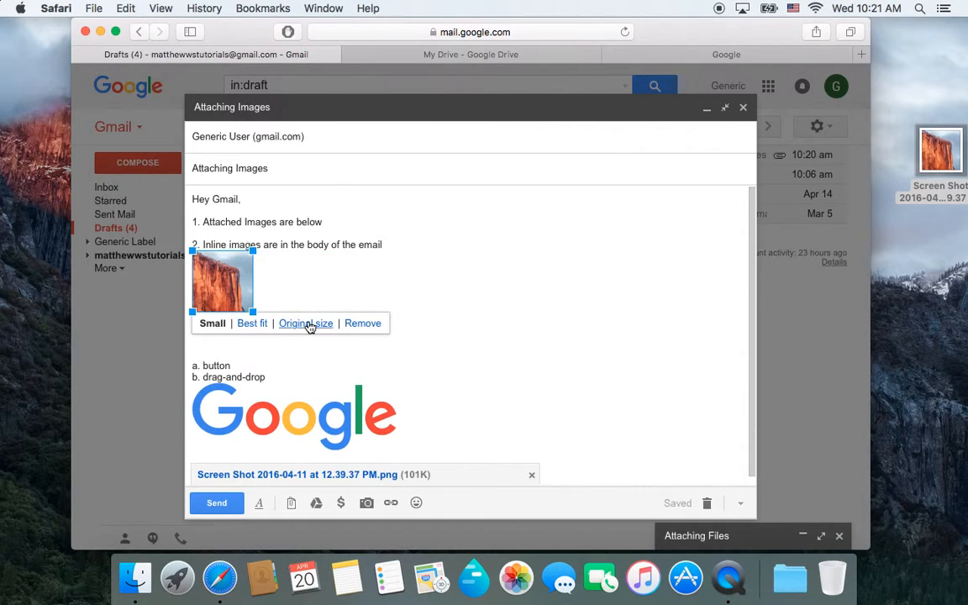
{"action": "left_click", "coordinate": [307, 324]}
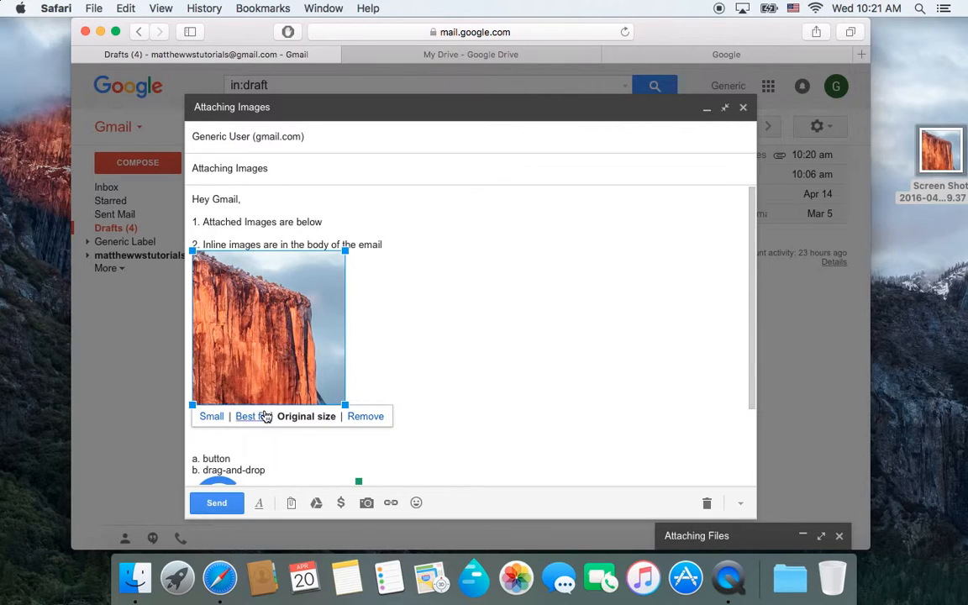
Step: Set the inline screenshot to Best fit, try a smaller custom size by its corner handle, and restore Best fit
{"action": "left_click", "coordinate": [265, 417]}
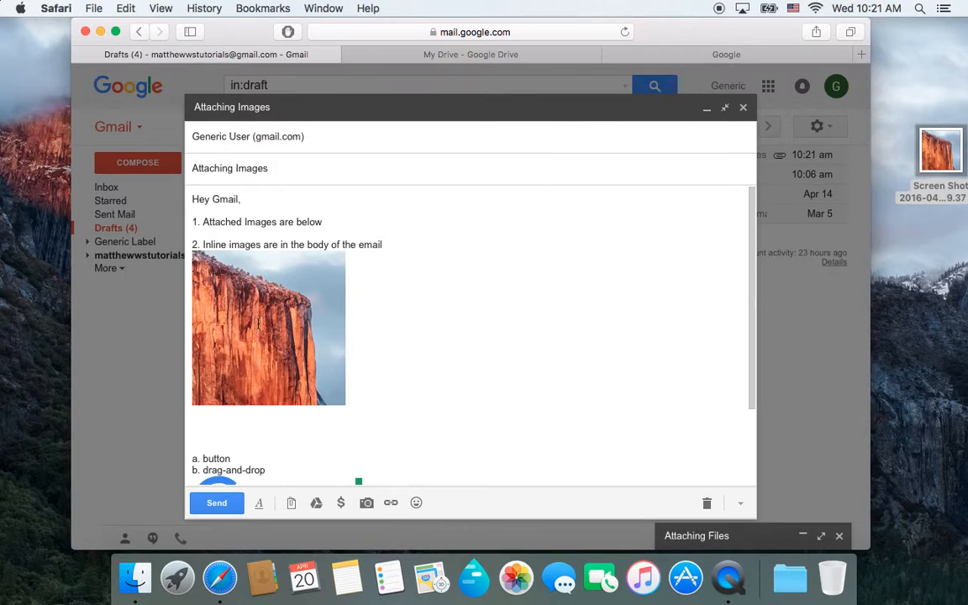
{"action": "left_click", "coordinate": [269, 357]}
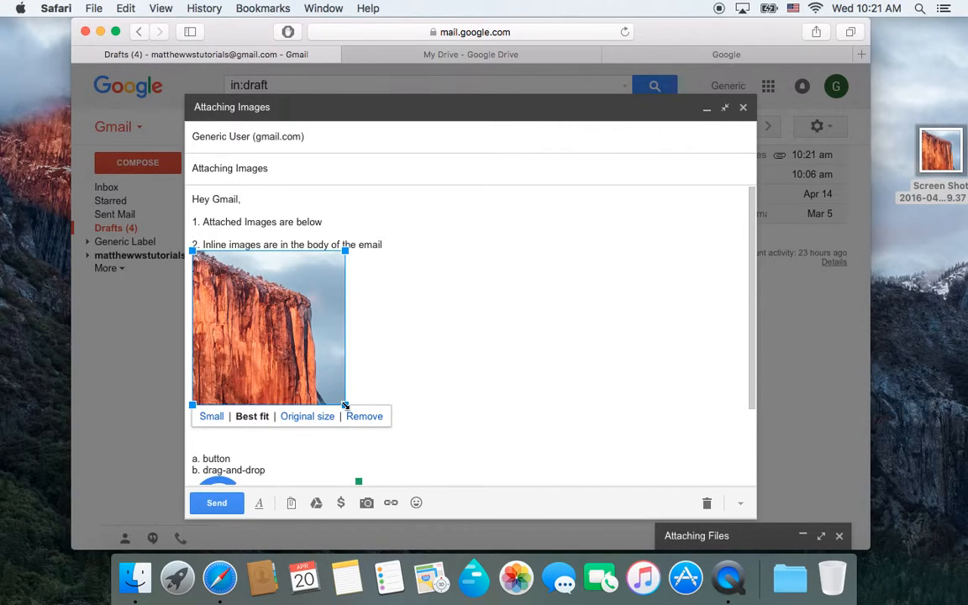
{"action": "left_click_drag", "start_coordinate": [345, 405], "coordinate": [309, 369]}
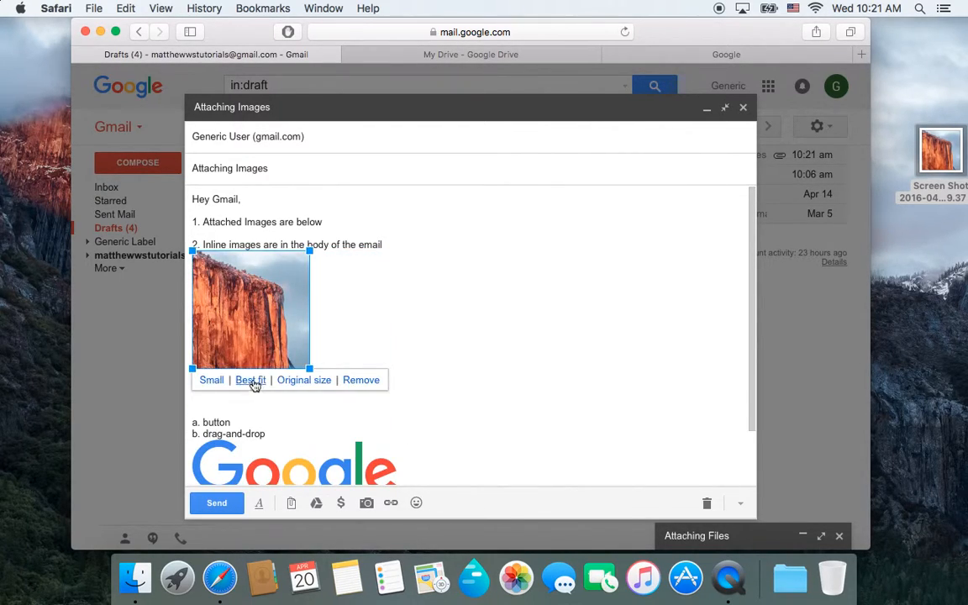
{"action": "left_click", "coordinate": [252, 380]}
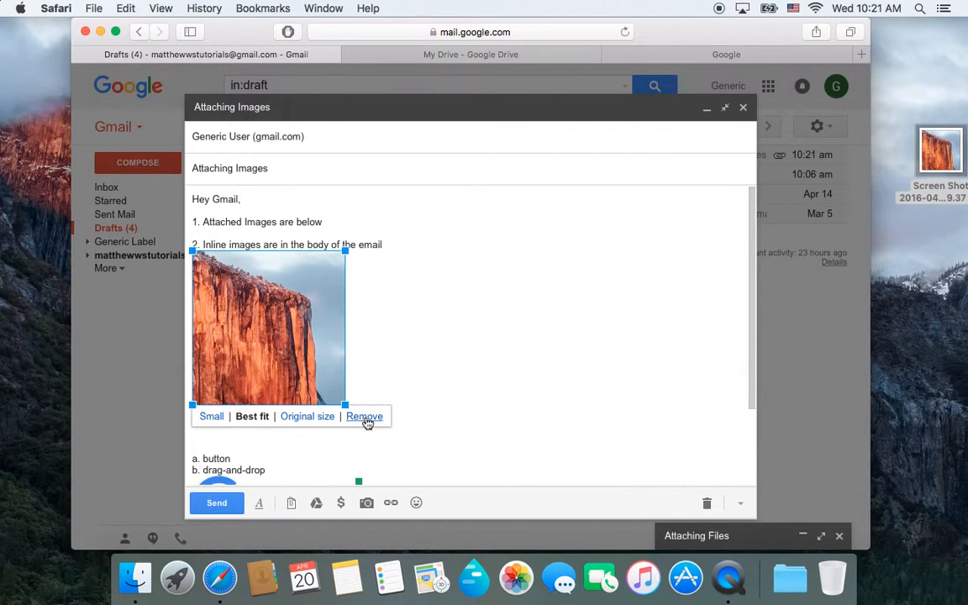
{"action": "left_click", "coordinate": [389, 341]}
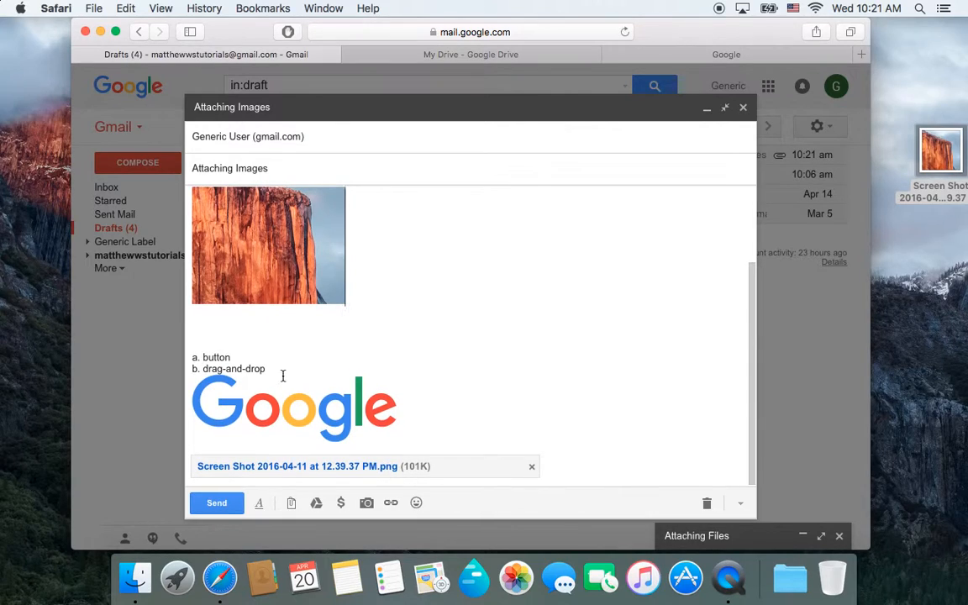
Step: Send the Attaching Images message and open the received copy from the inbox
{"action": "left_click", "coordinate": [220, 503]}
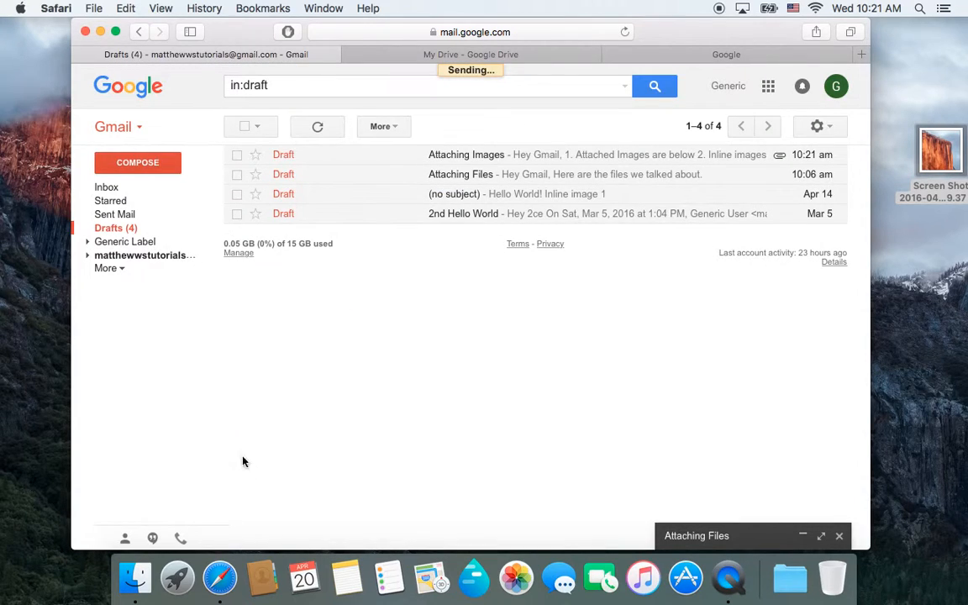
{"action": "left_click", "coordinate": [128, 188]}
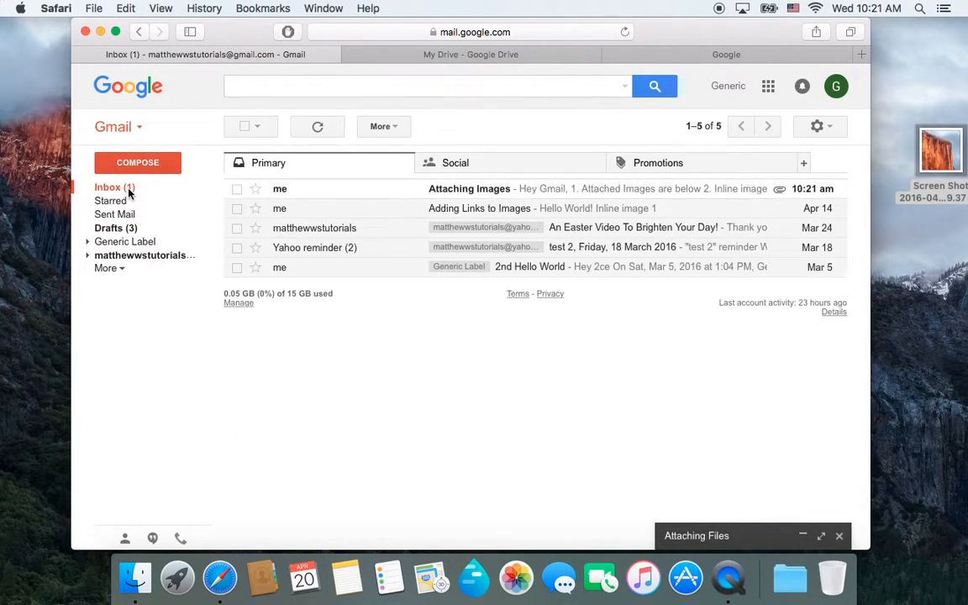
{"action": "left_click", "coordinate": [315, 190]}
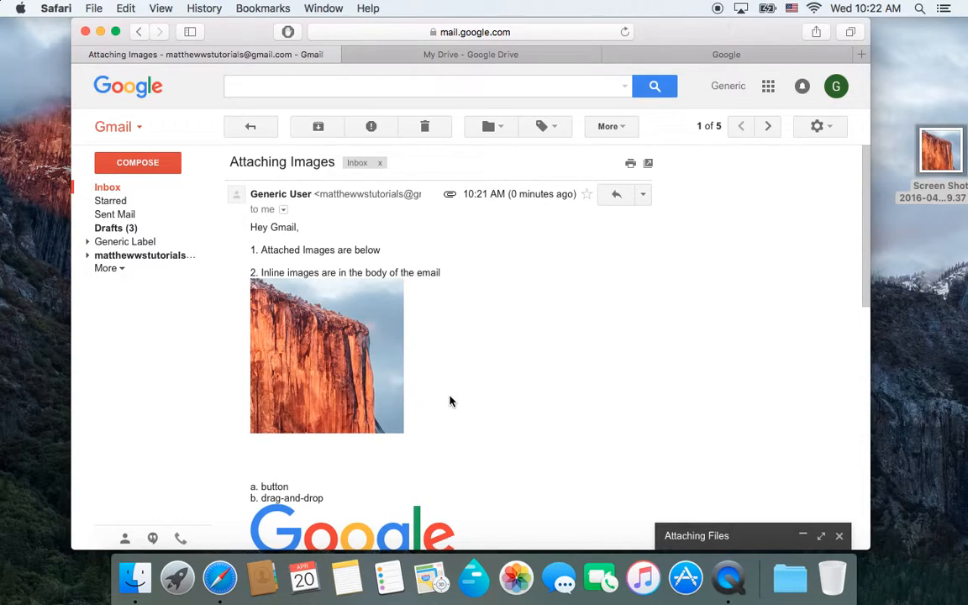
{"action": "scroll", "coordinate": [449, 401], "scroll_direction": "down", "scroll_amount": 3}
{"action": "scroll", "coordinate": [449, 400], "scroll_direction": "up", "scroll_amount": 2}
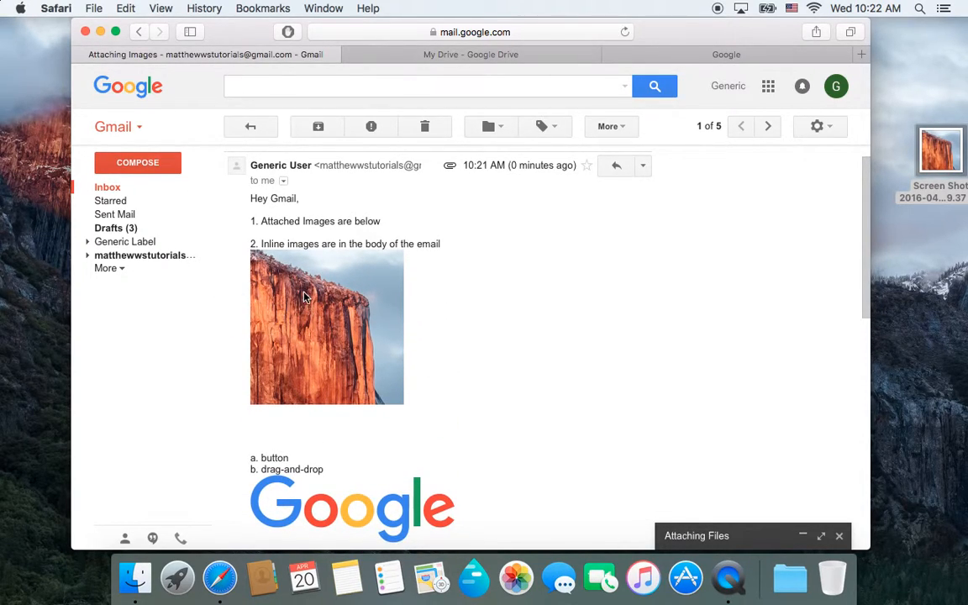
Step: Reopen the Attaching Images email from the inbox and examine its inline screenshot, Google logo and attachment thumbnail
{"action": "left_click", "coordinate": [118, 201]}
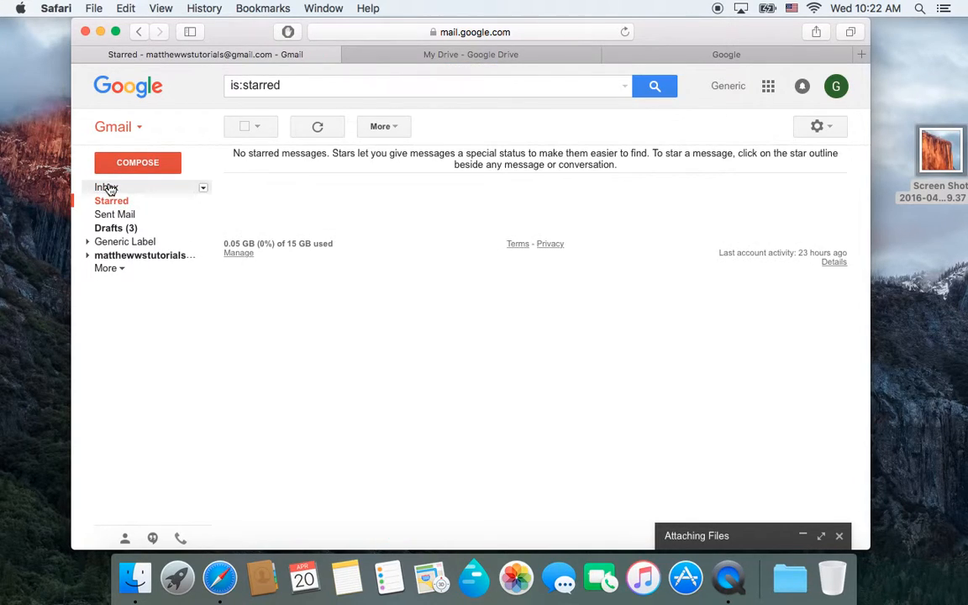
{"action": "left_click", "coordinate": [107, 186]}
{"action": "left_click", "coordinate": [317, 195]}
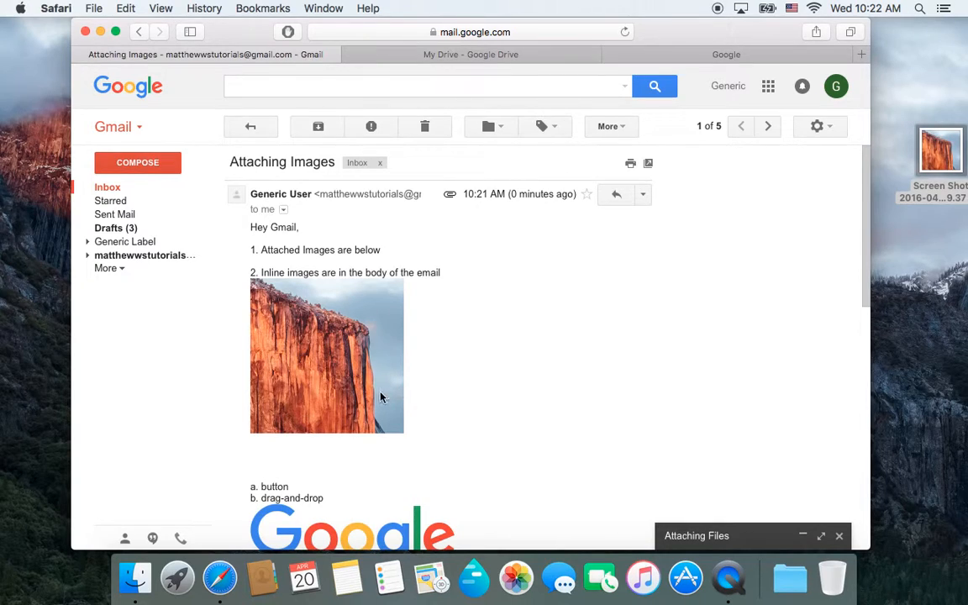
{"action": "scroll", "coordinate": [376, 398], "scroll_direction": "down", "scroll_amount": 2}
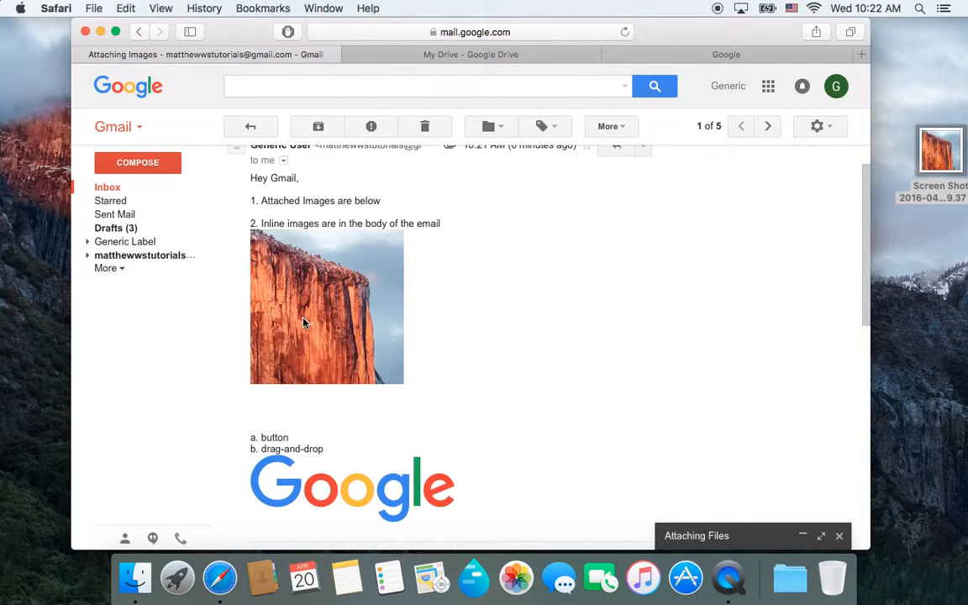
{"action": "scroll", "coordinate": [305, 324], "scroll_direction": "down", "scroll_amount": 1}
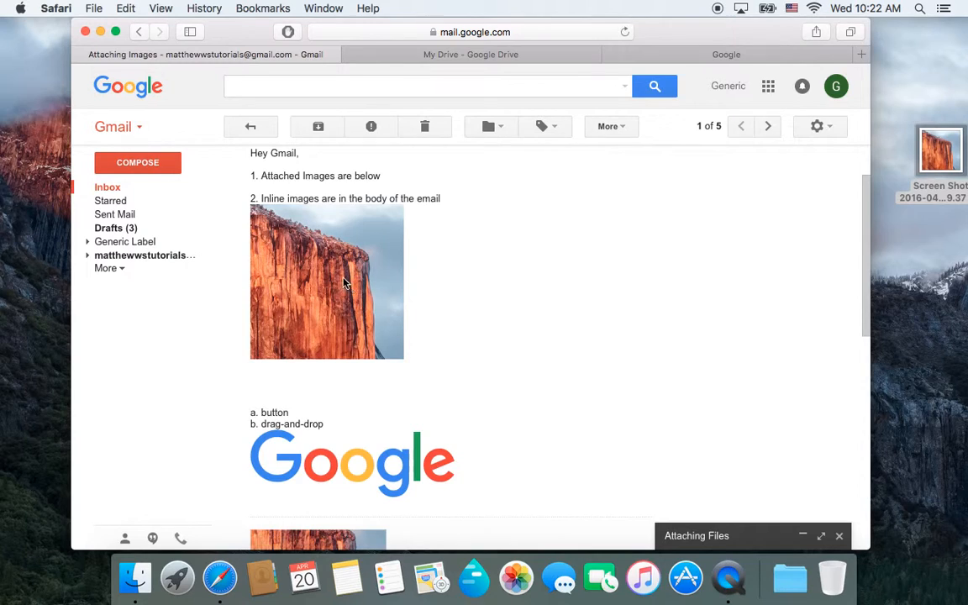
{"action": "scroll", "coordinate": [345, 283], "scroll_direction": "down", "scroll_amount": 5}
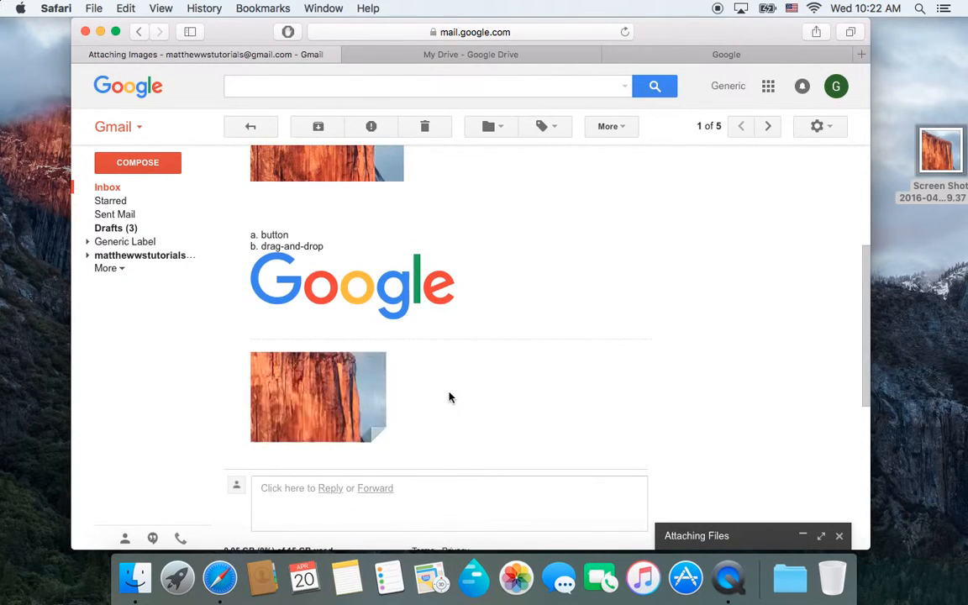
{"action": "scroll", "coordinate": [455, 311], "scroll_direction": "up", "scroll_amount": 3}
{"action": "scroll", "coordinate": [454, 309], "scroll_direction": "down", "scroll_amount": 2}
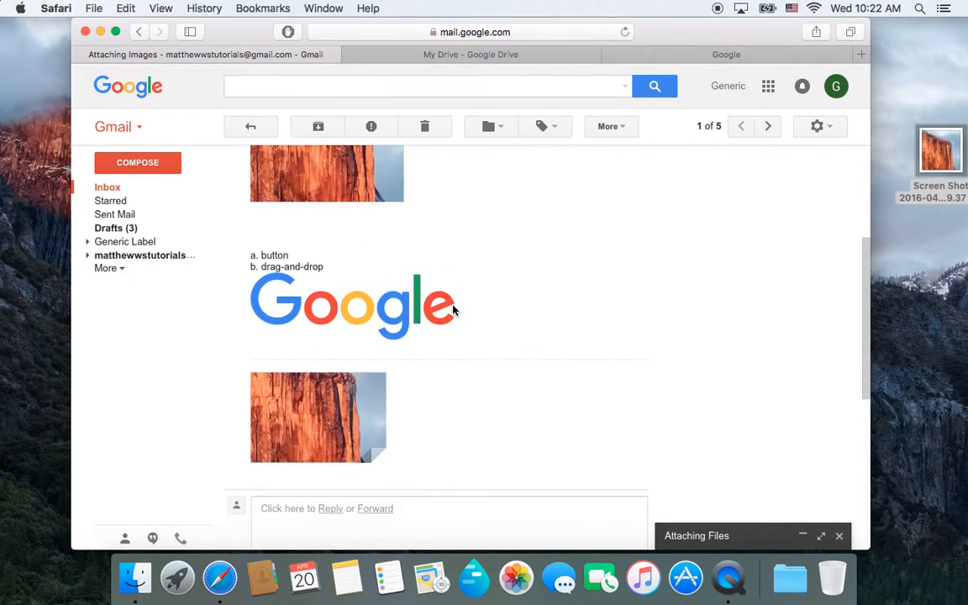
{"action": "scroll", "coordinate": [300, 310], "scroll_direction": "up", "scroll_amount": 5}
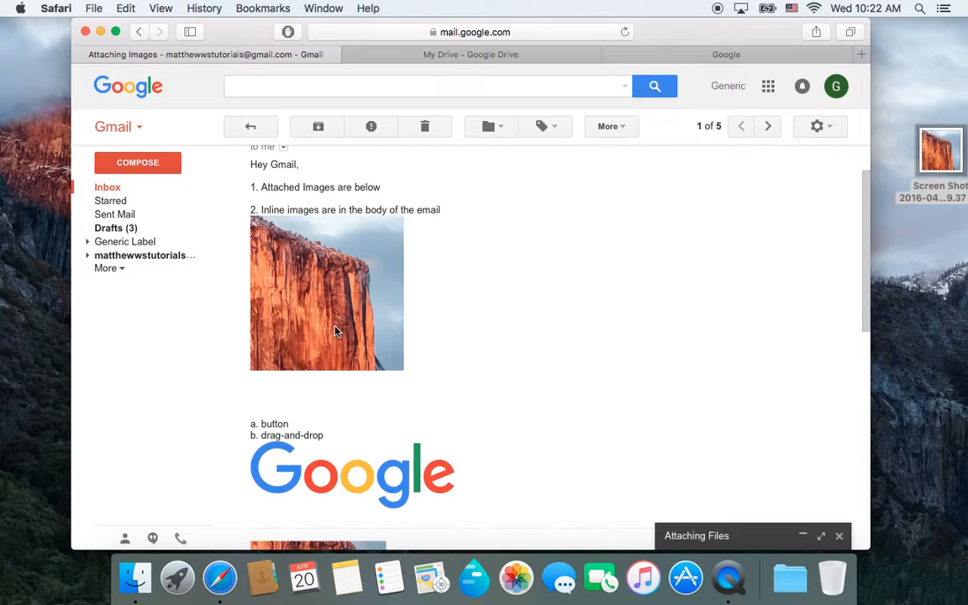
Step: Return to the inbox, open the Attaching Images email again, and compare the images in its body with the attached PNG file
{"action": "left_click", "coordinate": [104, 188]}
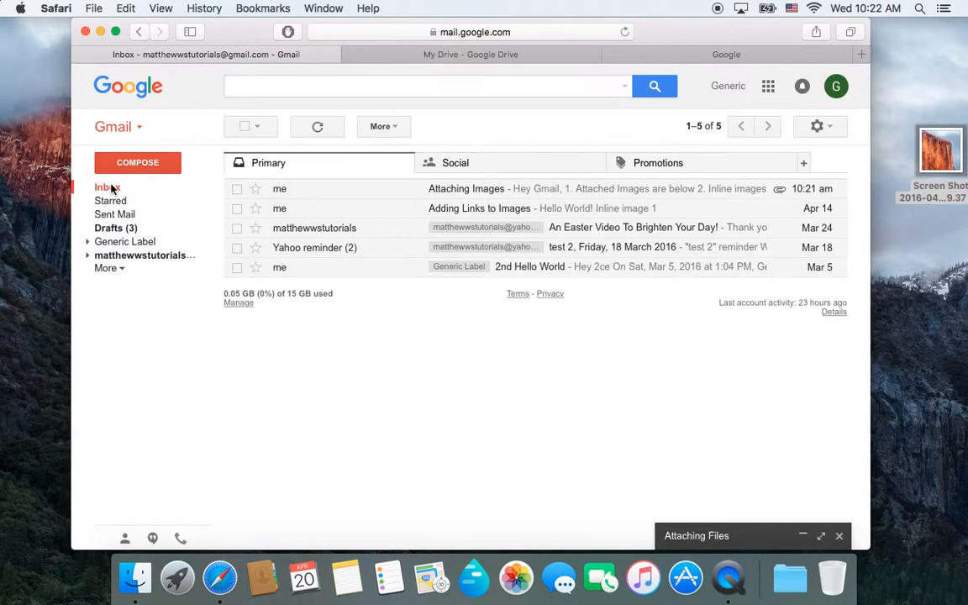
{"action": "left_click", "coordinate": [314, 191]}
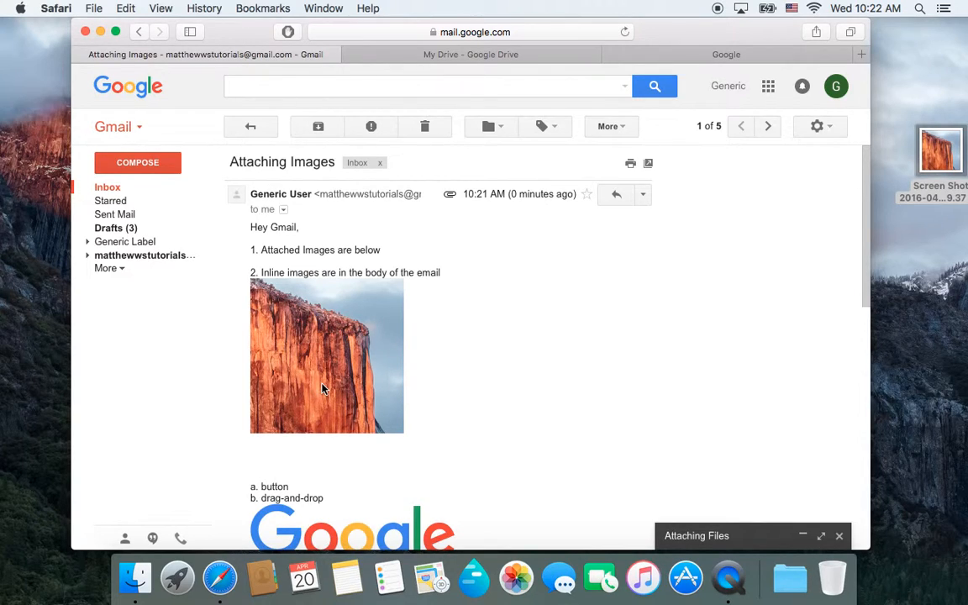
{"action": "scroll", "coordinate": [317, 388], "scroll_direction": "down", "scroll_amount": 2}
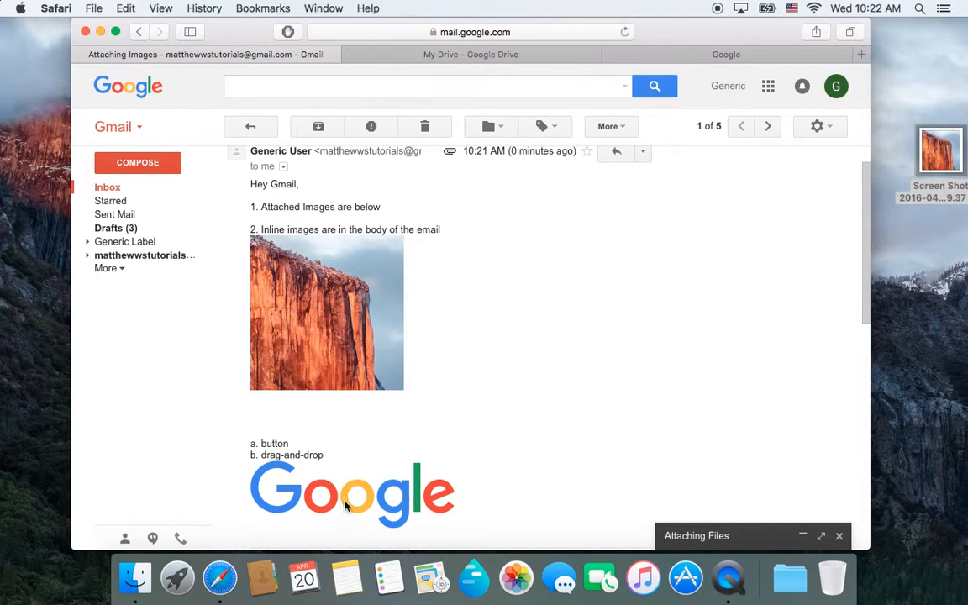
{"action": "scroll", "coordinate": [286, 494], "scroll_direction": "down", "scroll_amount": 4}
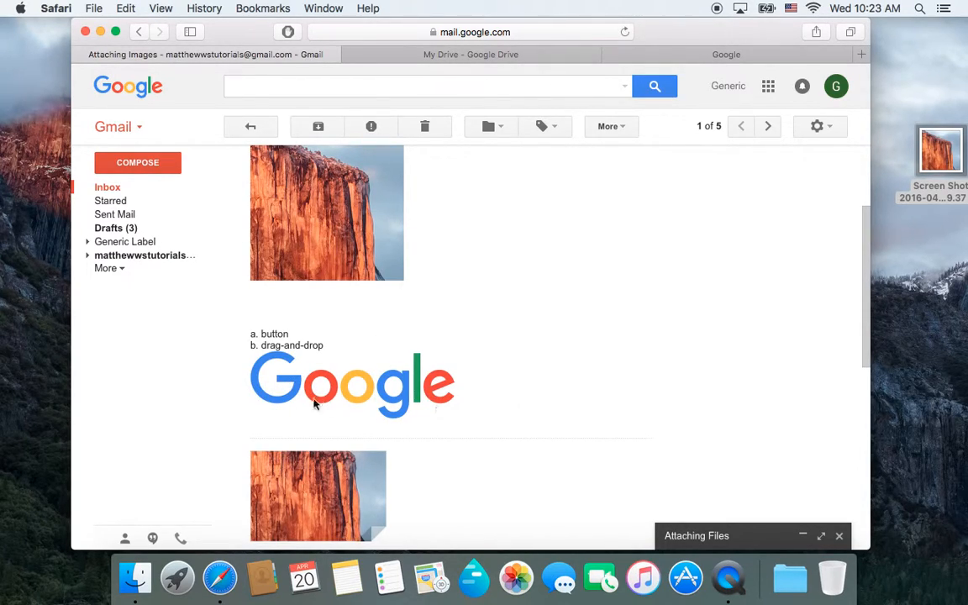
{"action": "scroll", "coordinate": [496, 421], "scroll_direction": "down", "scroll_amount": 3}
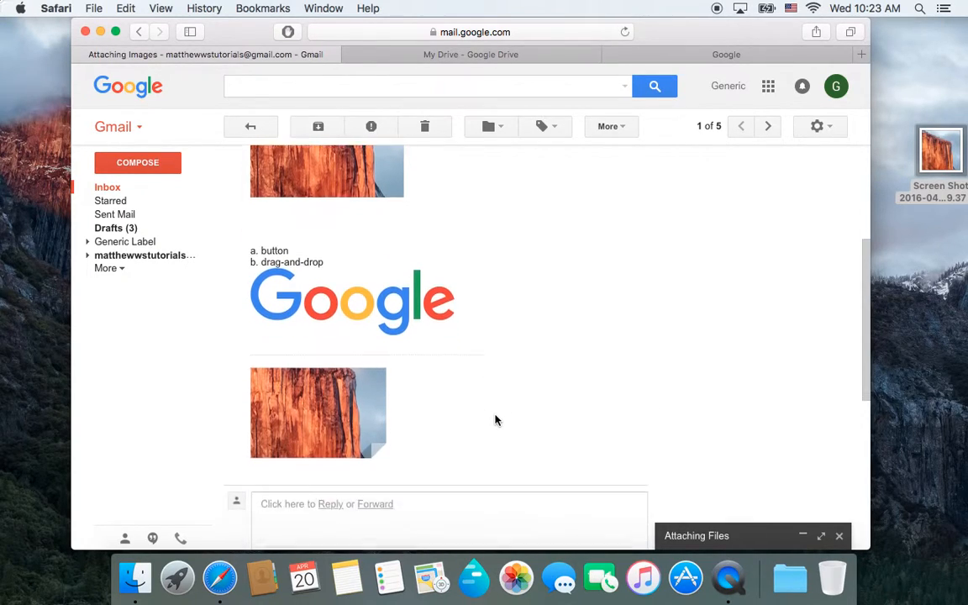
{"action": "mouse_move", "coordinate": [318, 404]}
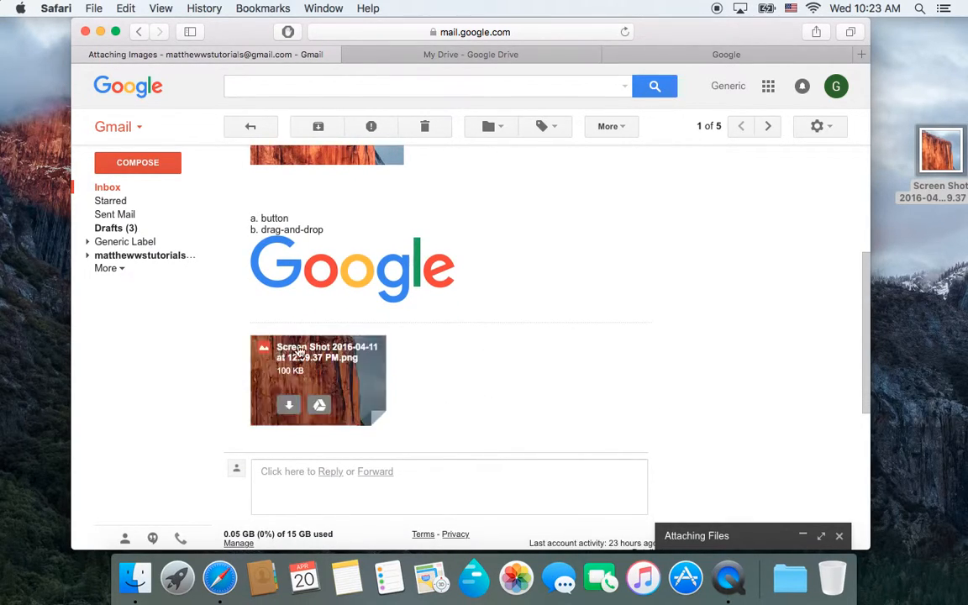
{"action": "scroll", "coordinate": [326, 285], "scroll_direction": "up", "scroll_amount": 5}
{"action": "scroll", "coordinate": [313, 298], "scroll_direction": "down", "scroll_amount": 4}
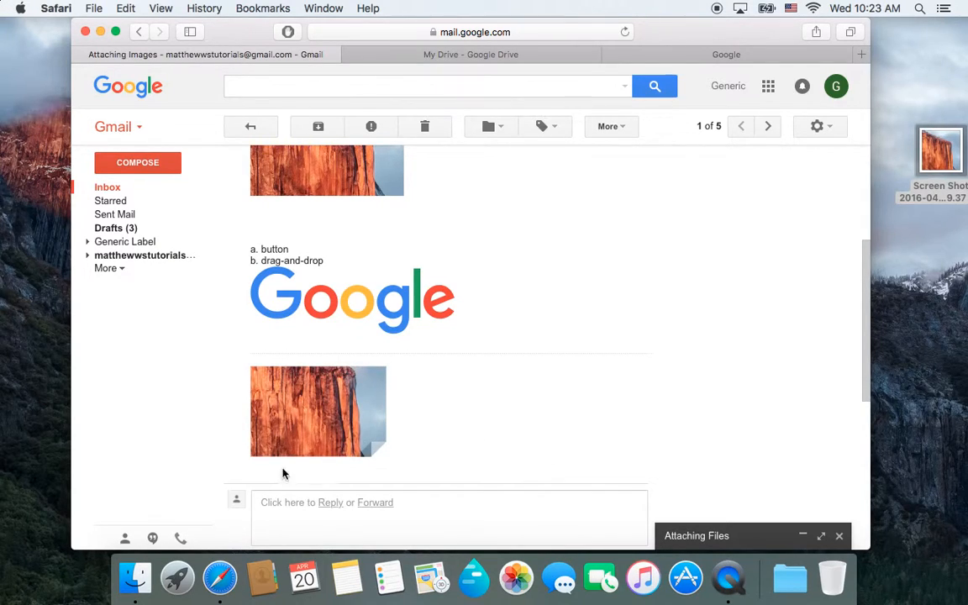
{"action": "mouse_move", "coordinate": [345, 420]}
{"action": "scroll", "coordinate": [427, 408], "scroll_direction": "up", "scroll_amount": 5}
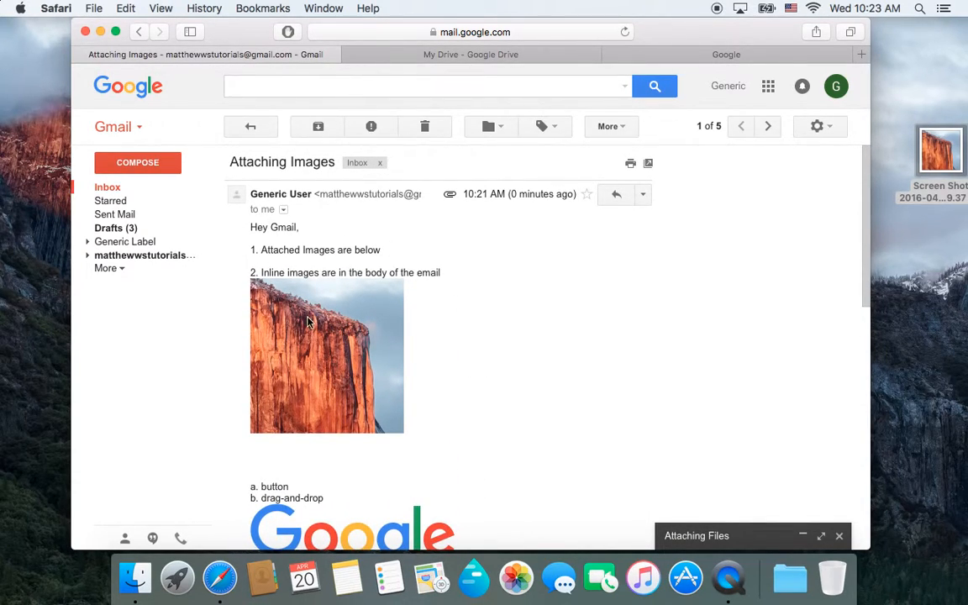
{"action": "scroll", "coordinate": [307, 321], "scroll_direction": "down", "scroll_amount": 3}
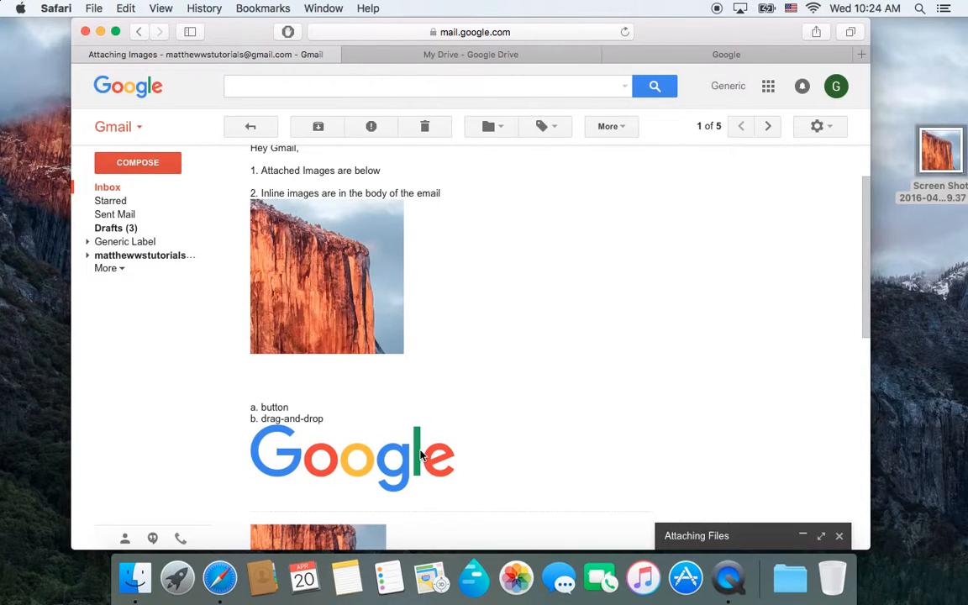
{"action": "scroll", "coordinate": [421, 455], "scroll_direction": "up", "scroll_amount": 2}
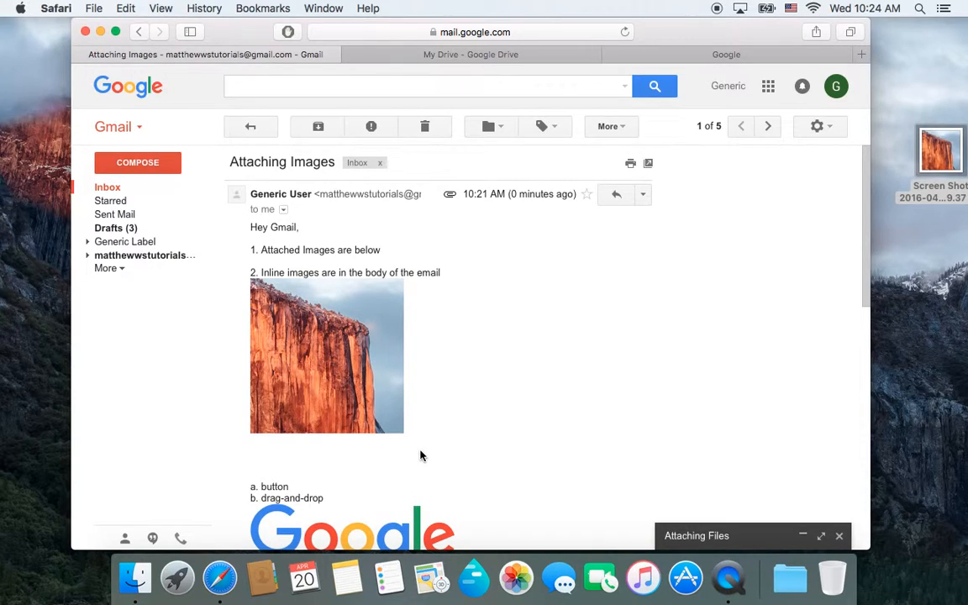